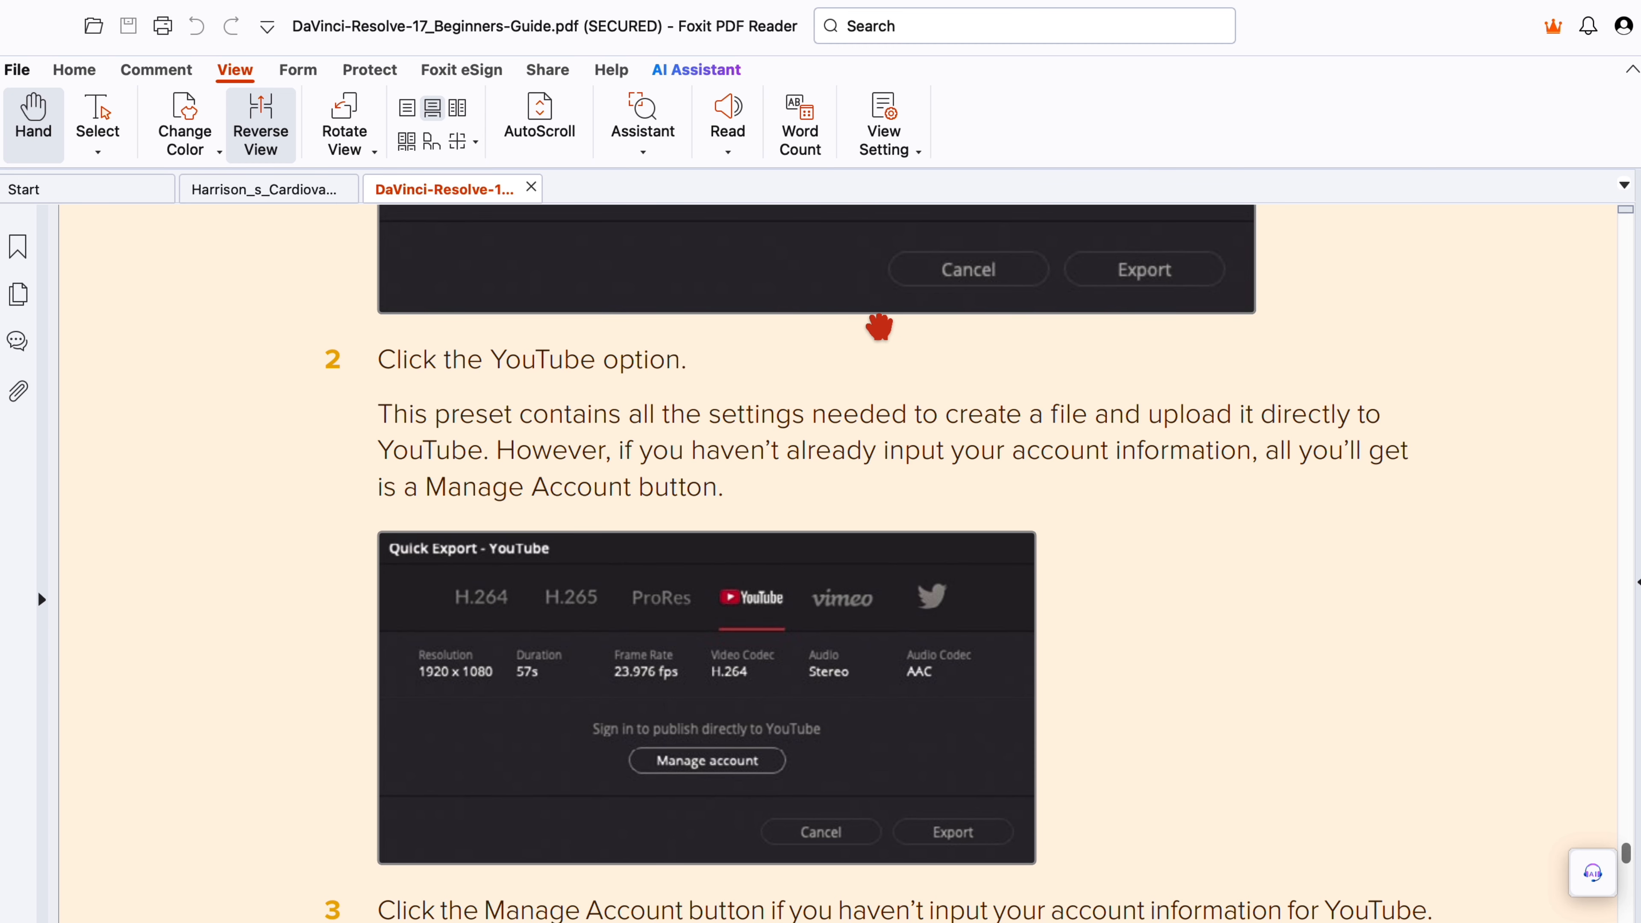
- Show the rulers and the grid over the document pages
left_click(890, 146)
mouse_move(959, 176)
left_click(1121, 218)
left_click(869, 128)
left_click(1095, 187)
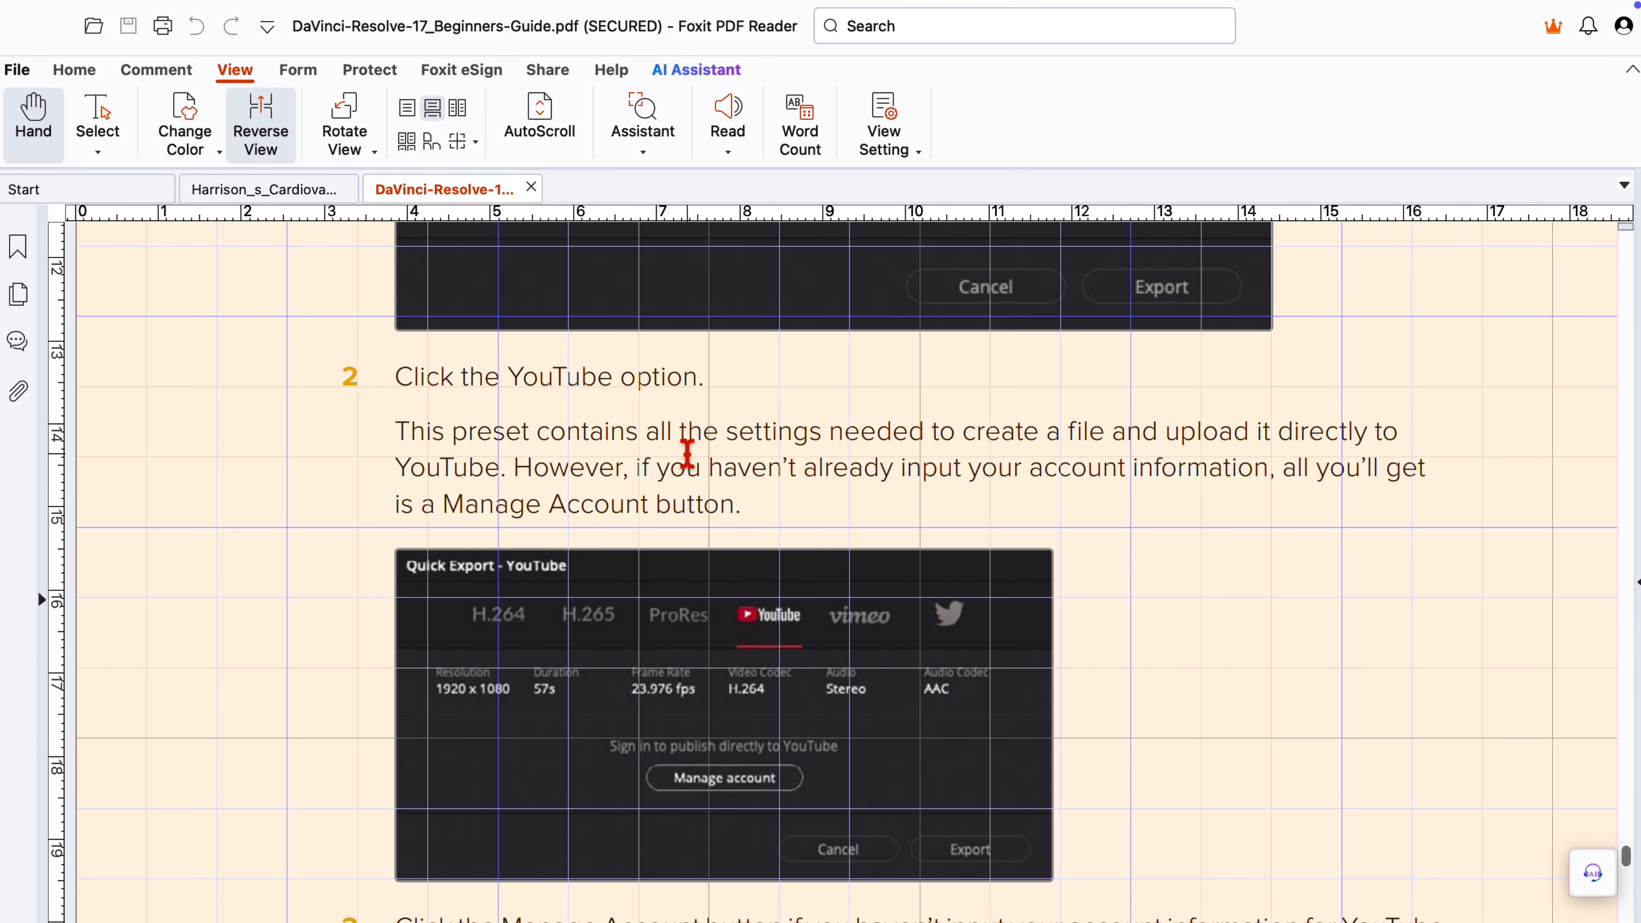
- Jump to the Textbox annotation from the comments list and collapse the list
scroll(688, 454, "up", 3)
scroll(687, 454, "up", 5)
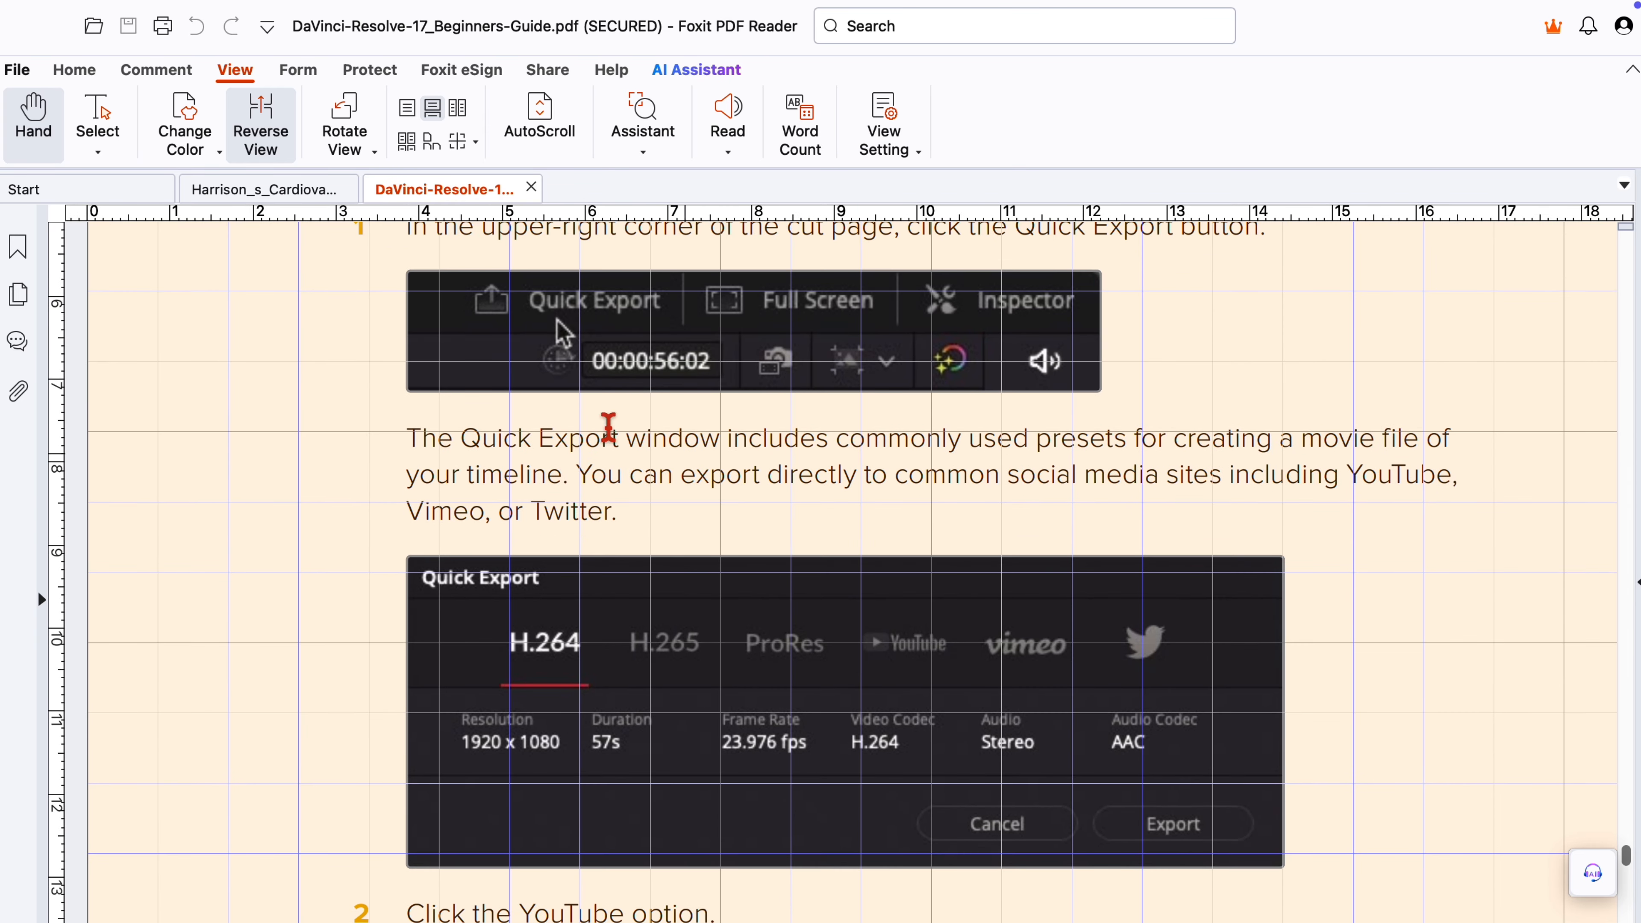
left_click(17, 340)
scroll(209, 453, "down", 10)
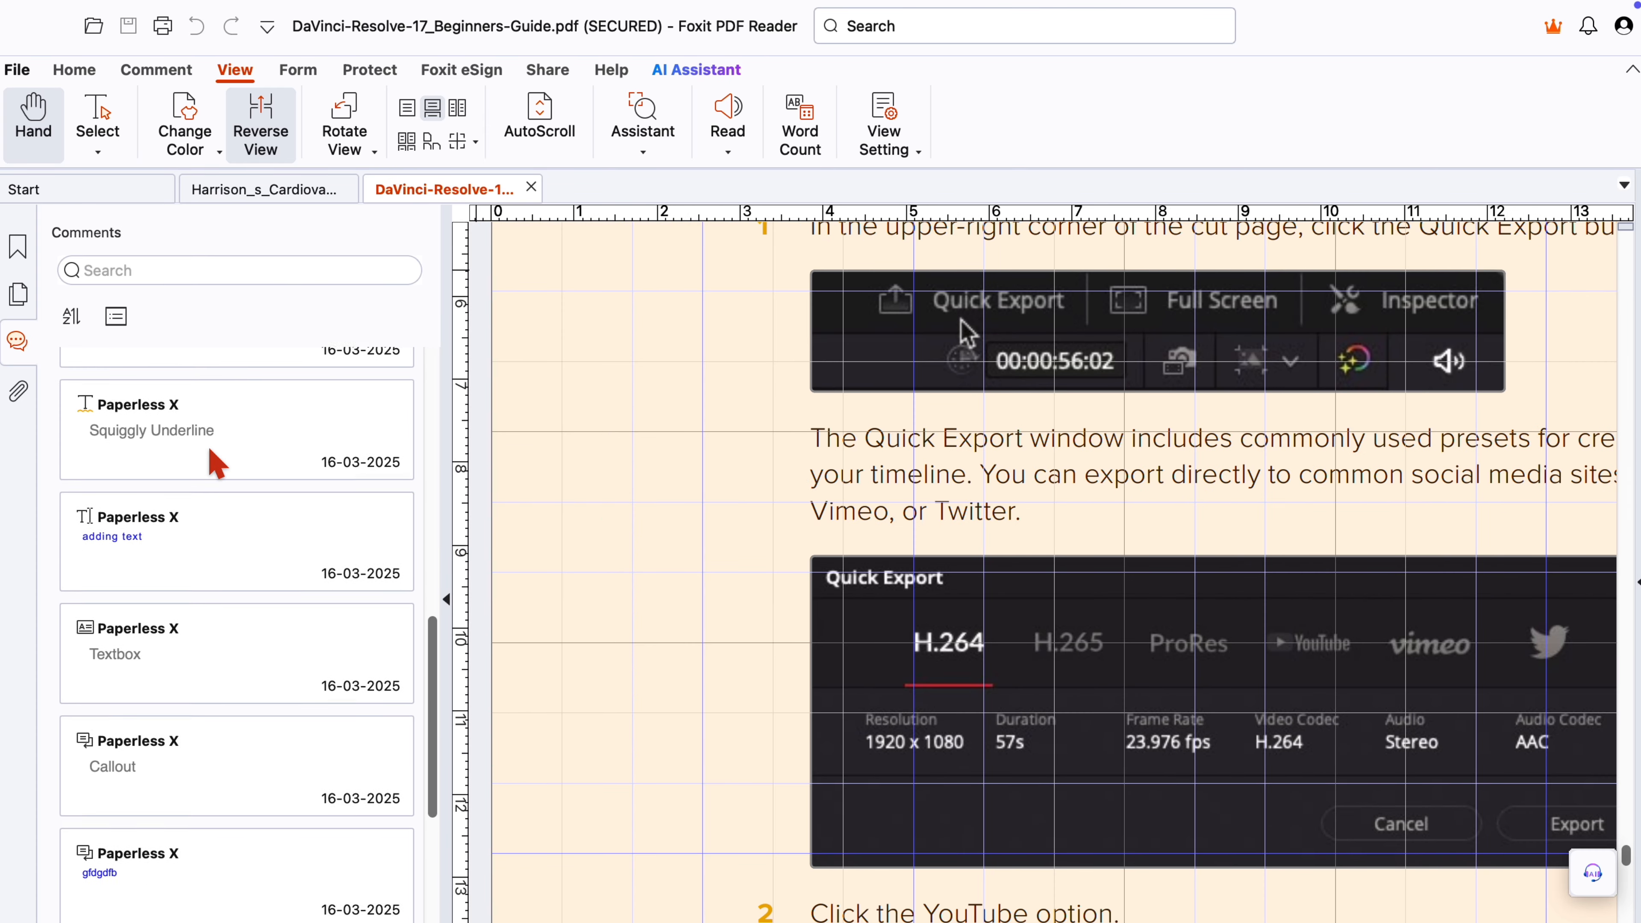
left_click(169, 610)
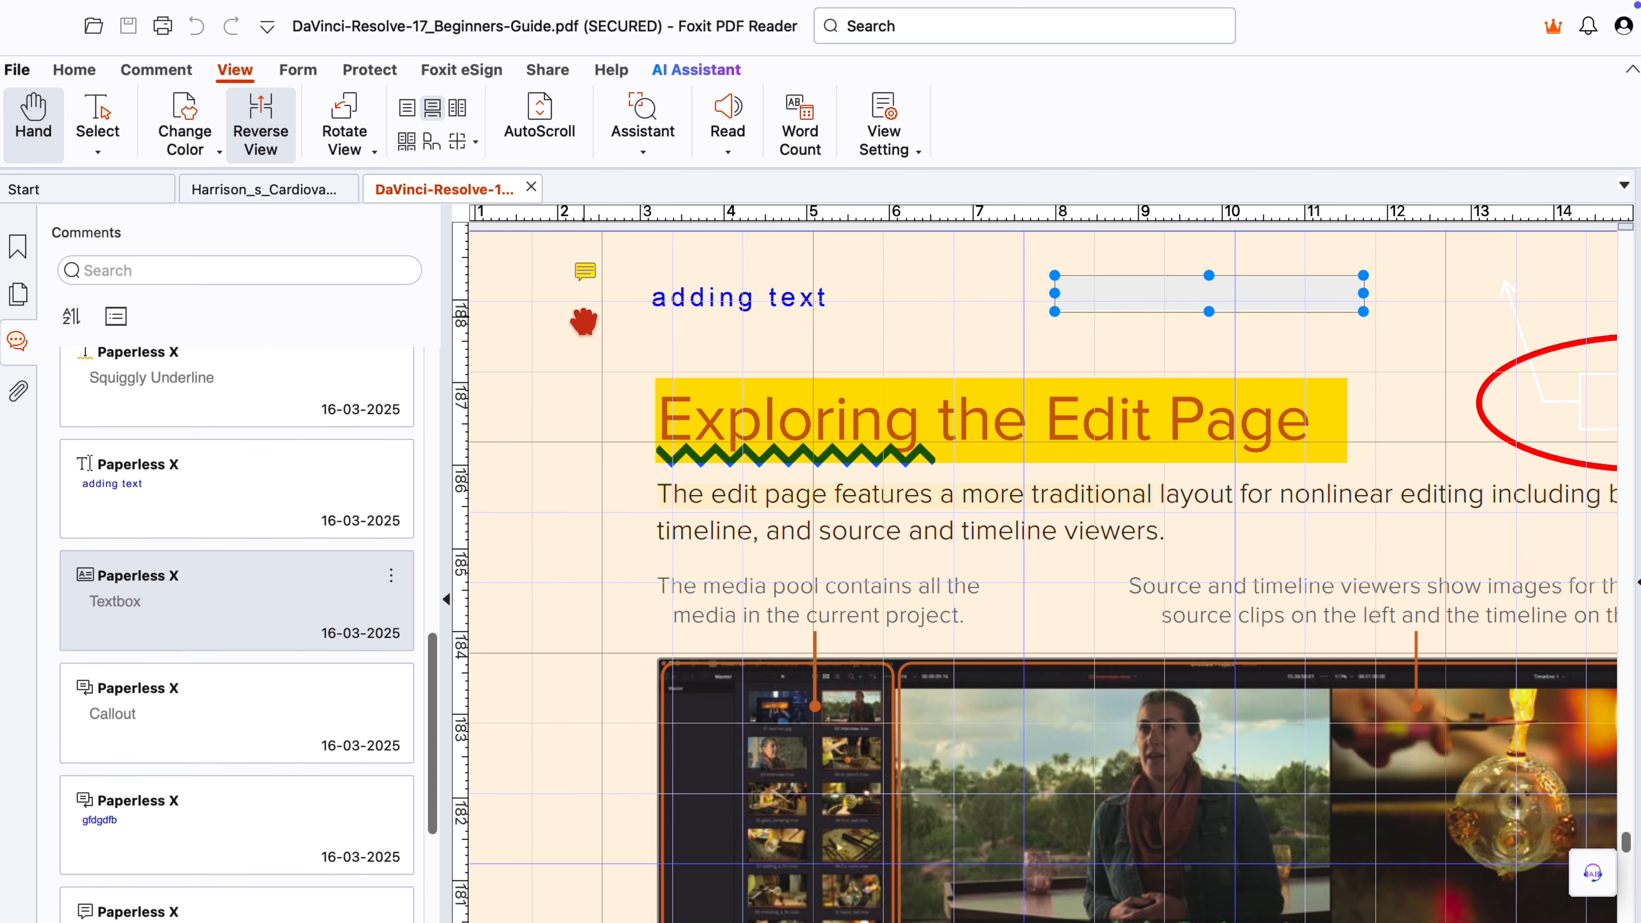
left_click(447, 601)
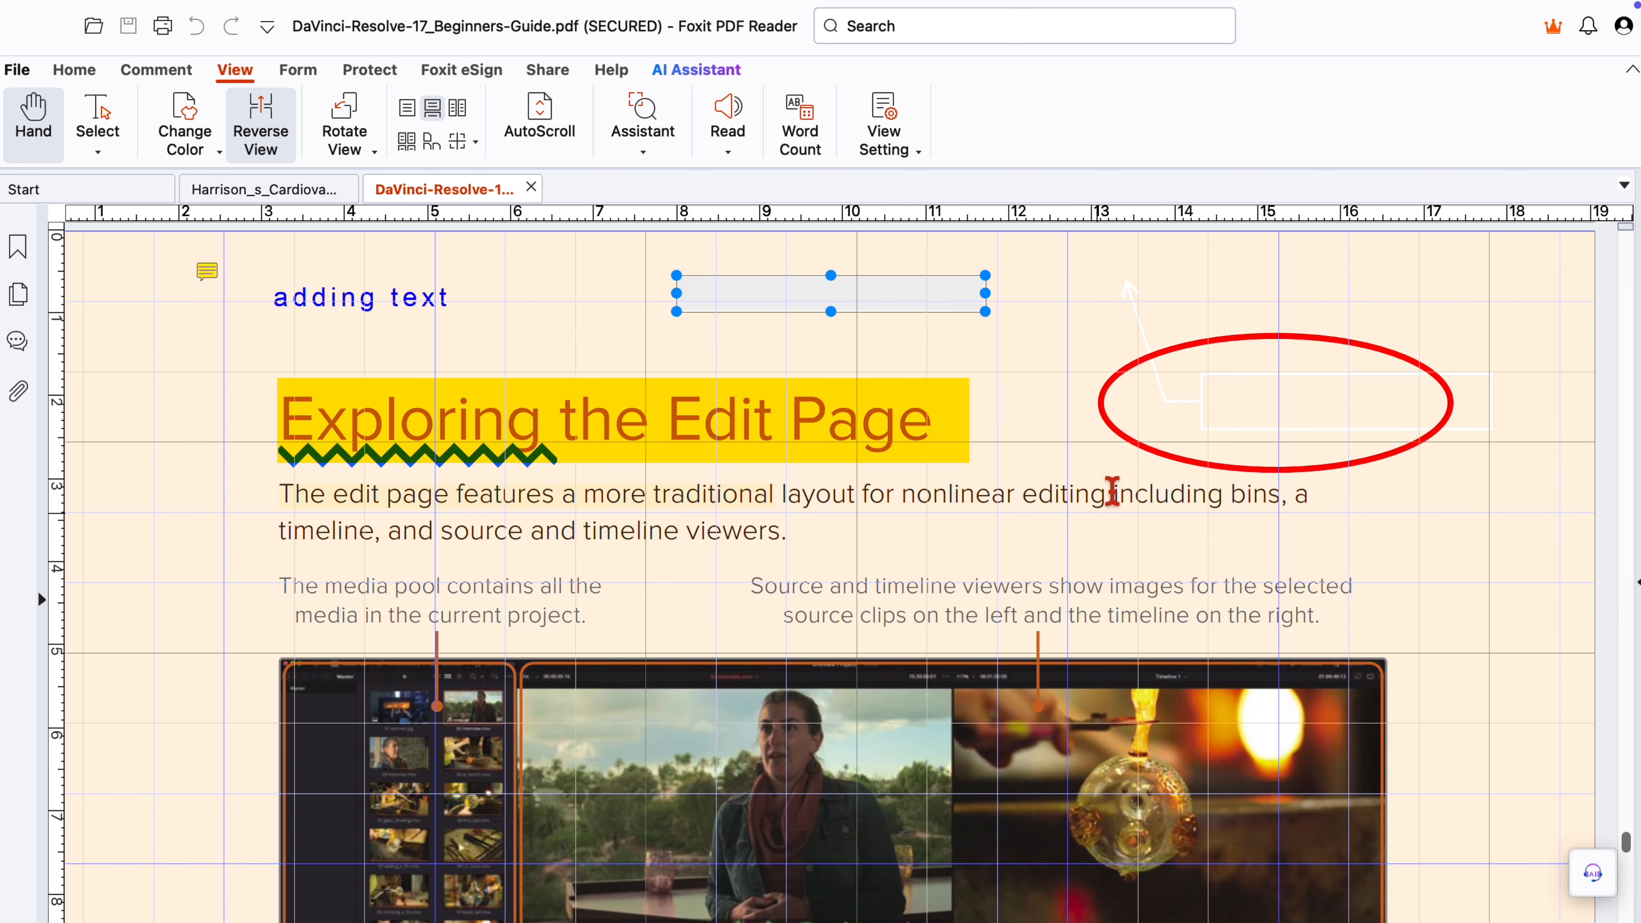
- Move the red ellipse to the page's left margin beside the "Exploring the Edit Page" heading and shrink its width and height
left_click(1267, 341)
mouse_move(1269, 346)
left_mouse_down()
mouse_move(1073, 330)
mouse_move(1246, 483)
mouse_move(575, 483)
mouse_move(625, 514)
left_mouse_up()
left_click_drag(811, 570, 673, 559)
left_click_drag(565, 539, 307, 569)
mouse_move(543, 553)
left_mouse_down()
mouse_move(231, 554)
mouse_move(123, 578)
left_mouse_up()
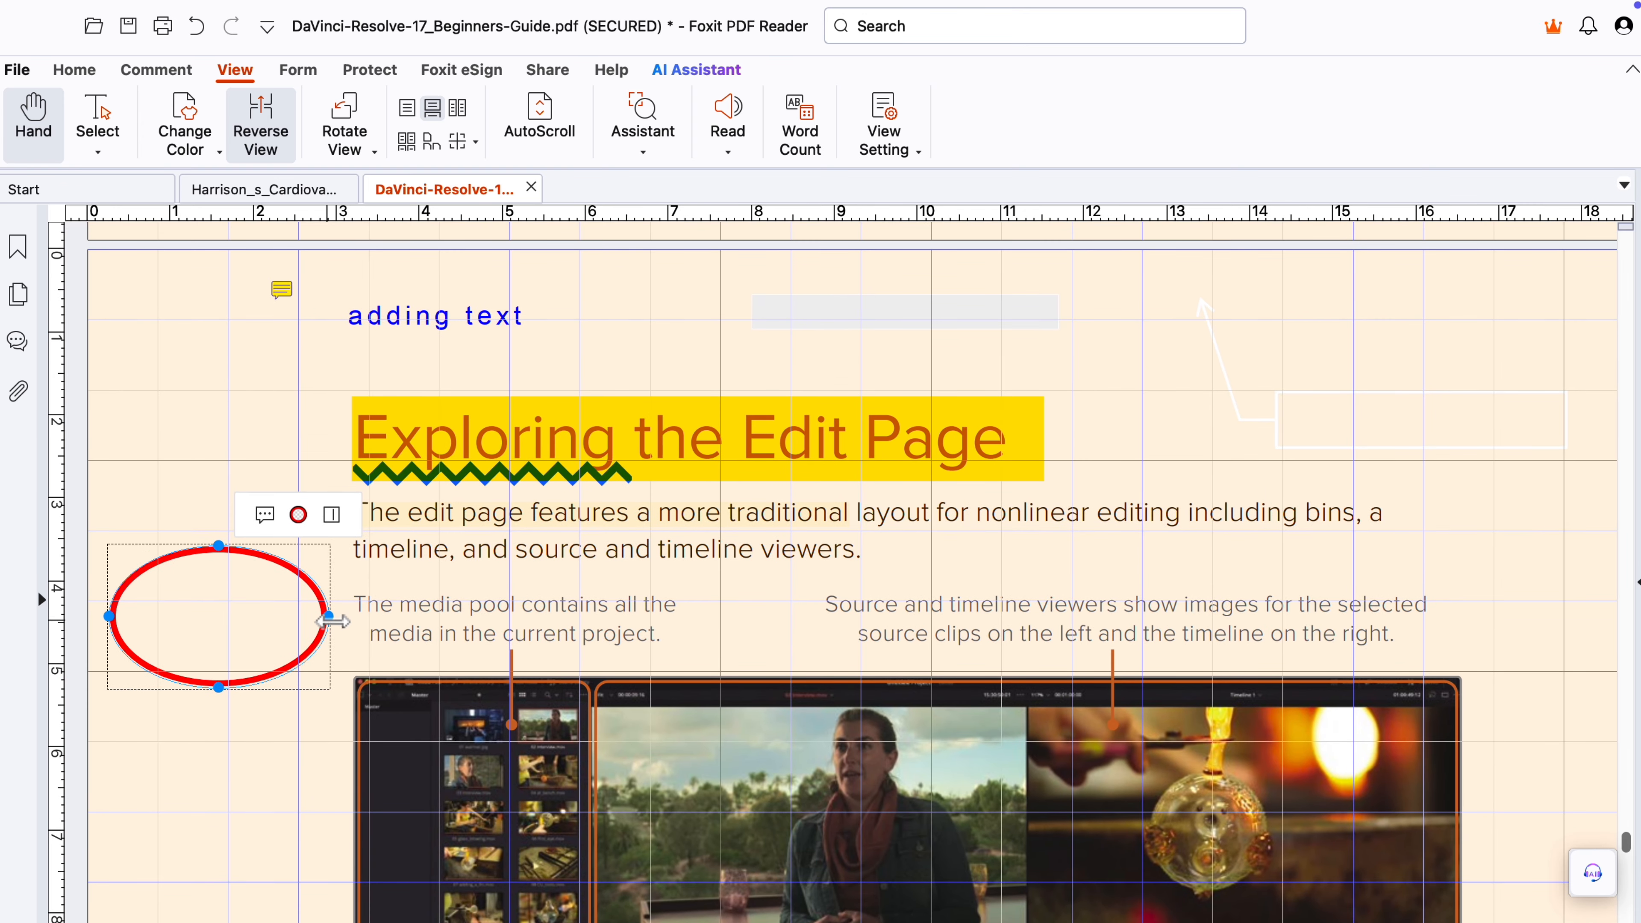
left_click_drag(243, 612, 238, 614)
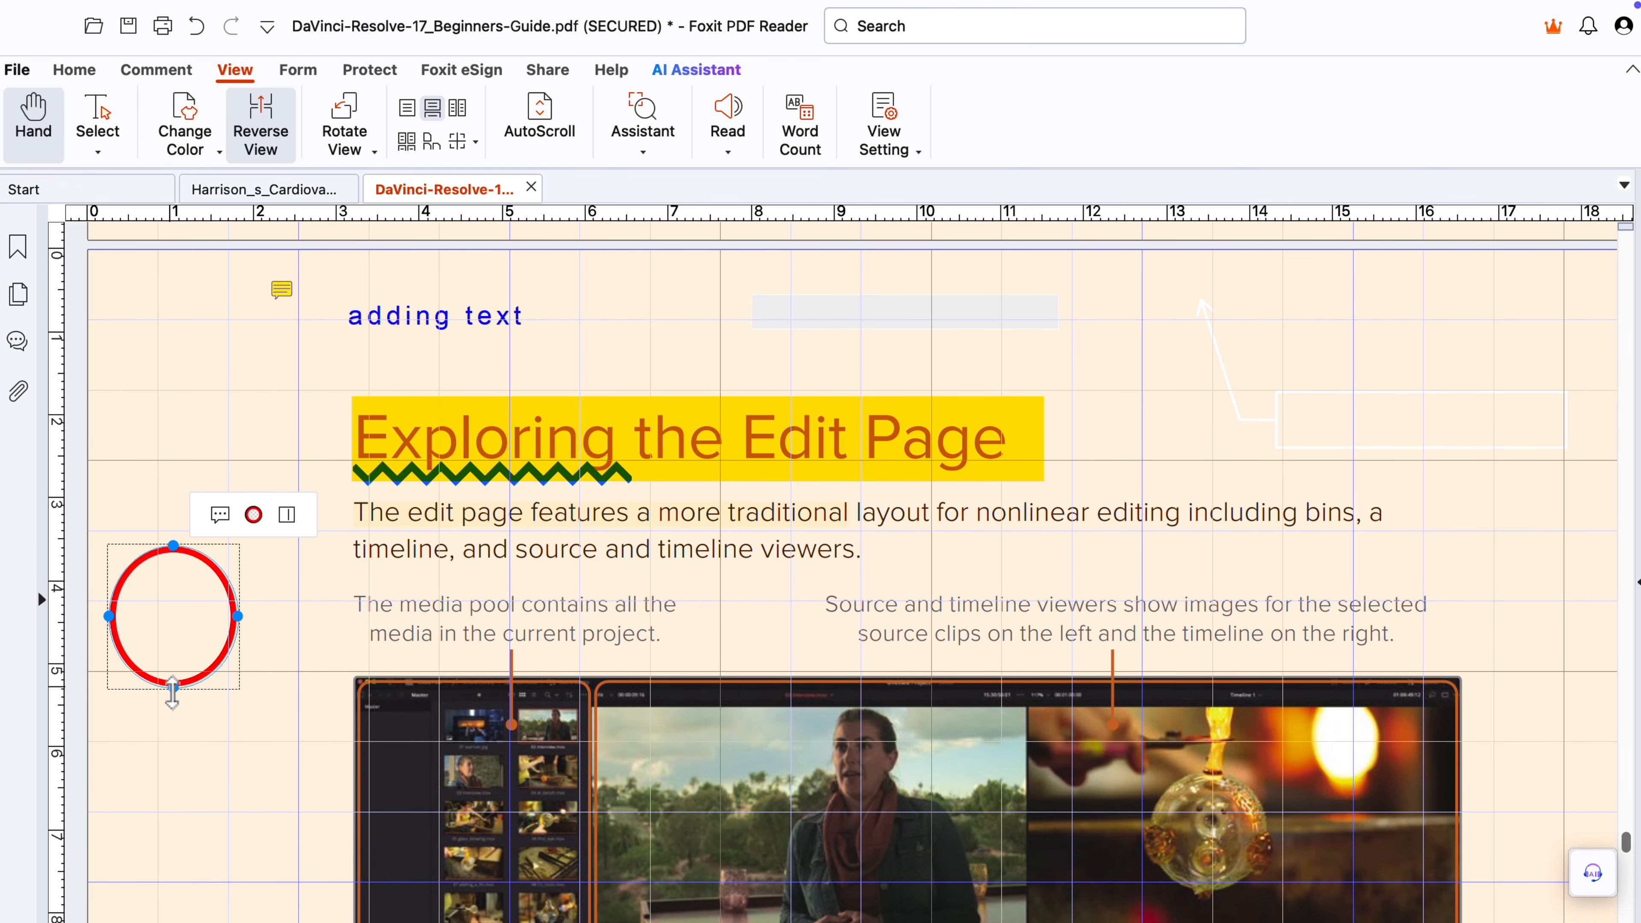
left_click_drag(173, 688, 230, 441)
- Shift the "adding text" annotation to the right above the highlighted heading
left_click(443, 327)
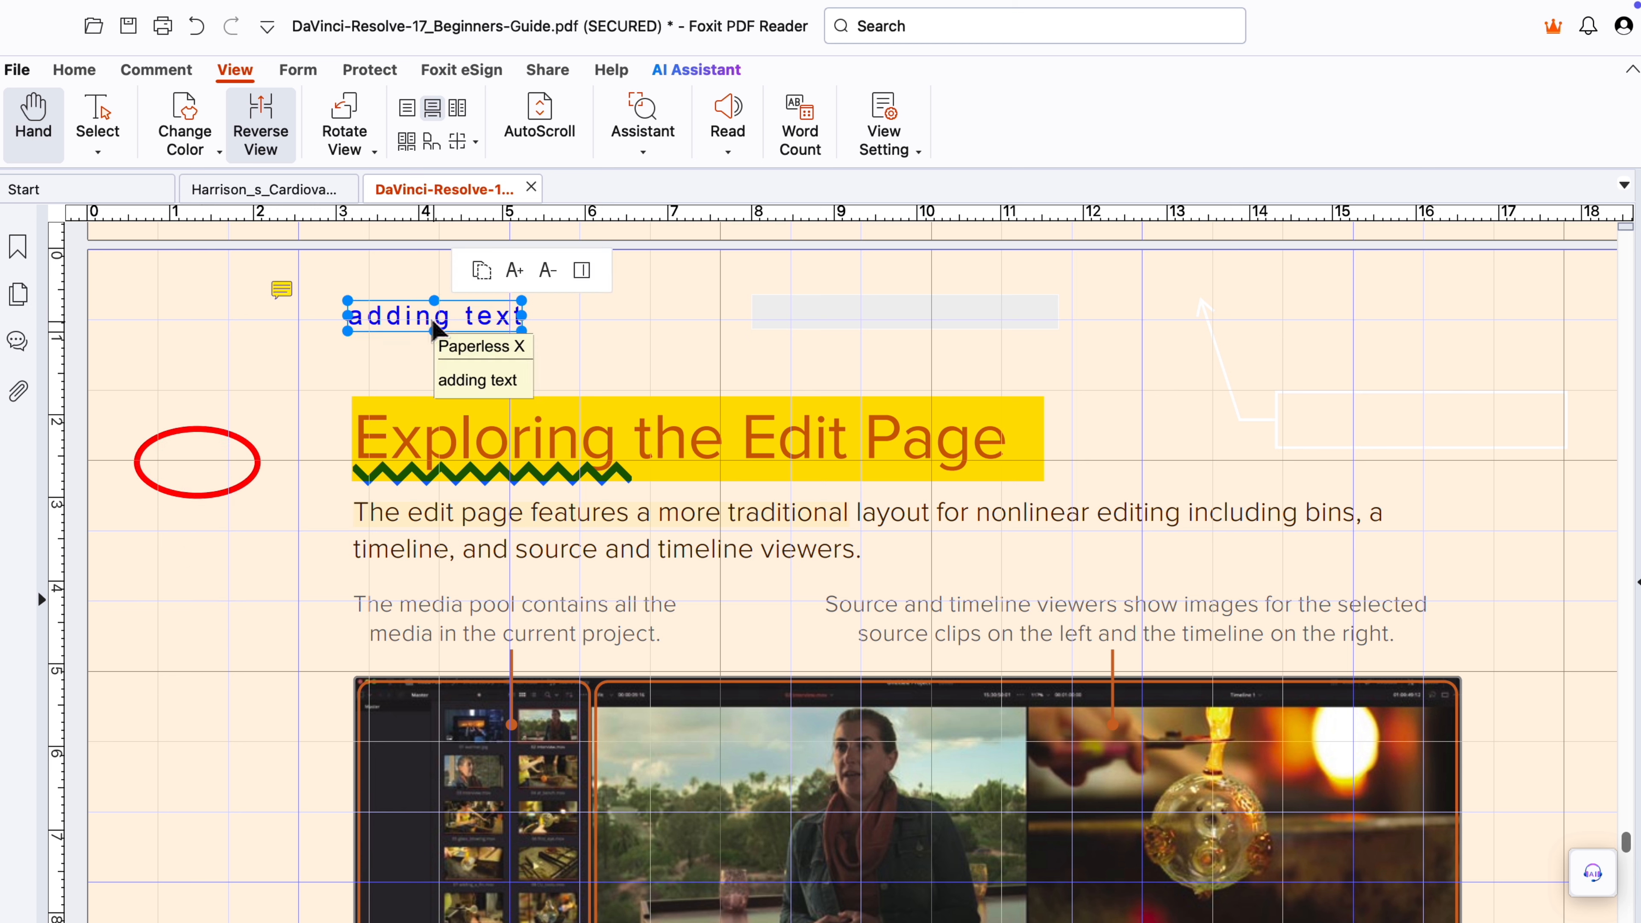
left_click_drag(443, 327, 585, 335)
- Recolor the white callout annotation blue and move its box up level with the arrow tip
left_click(1324, 412)
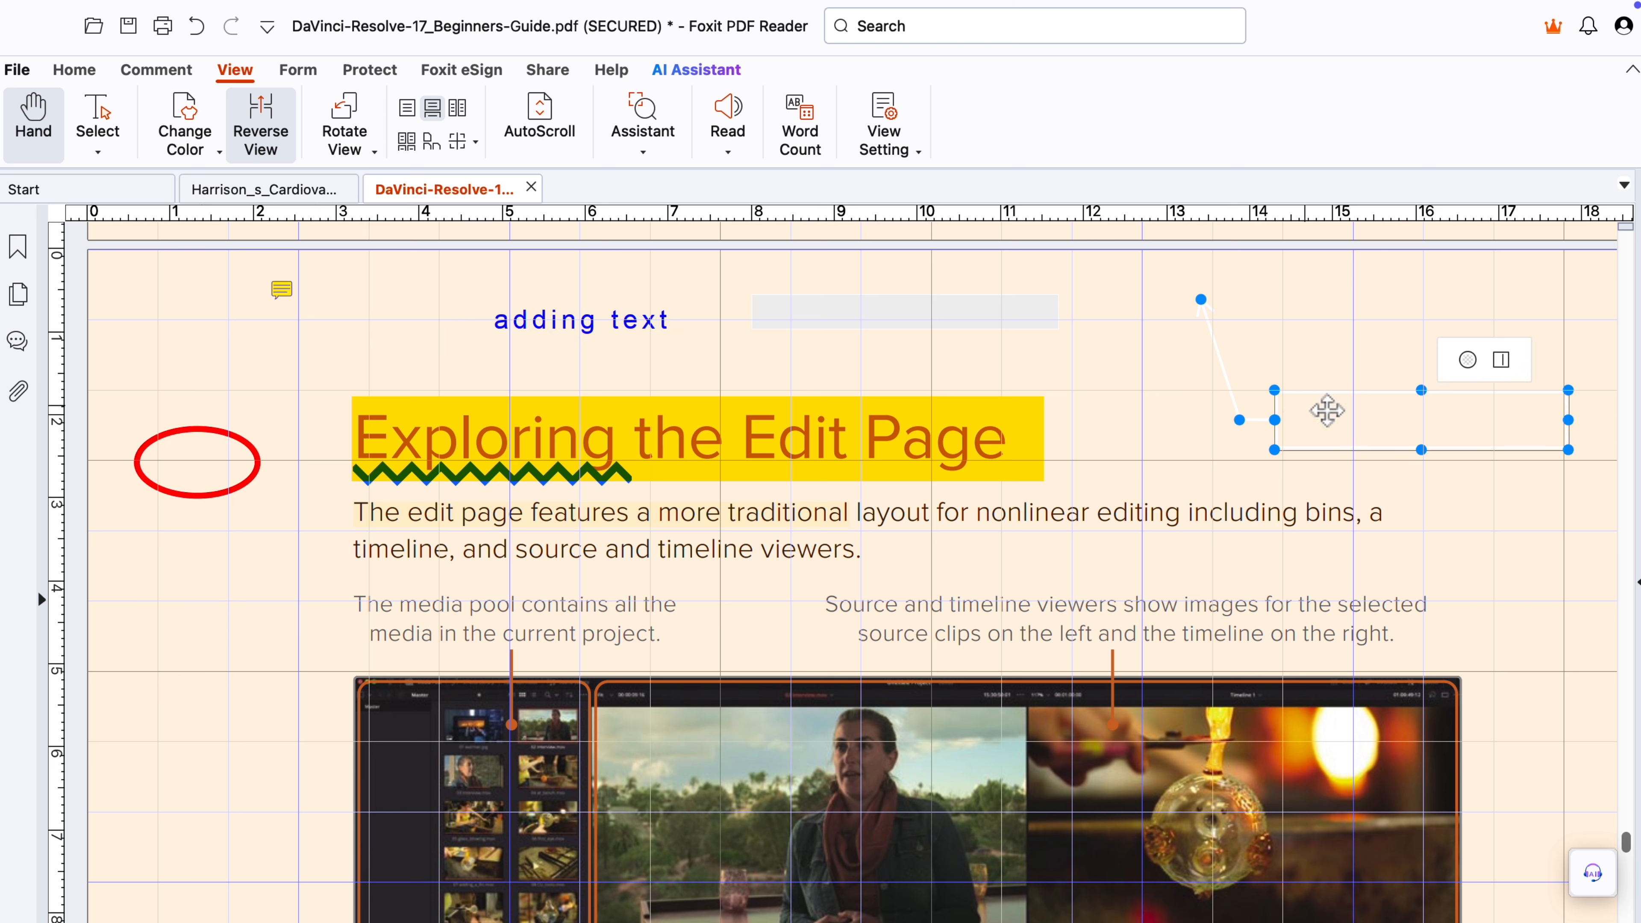
left_click(1465, 356)
left_click(1447, 342)
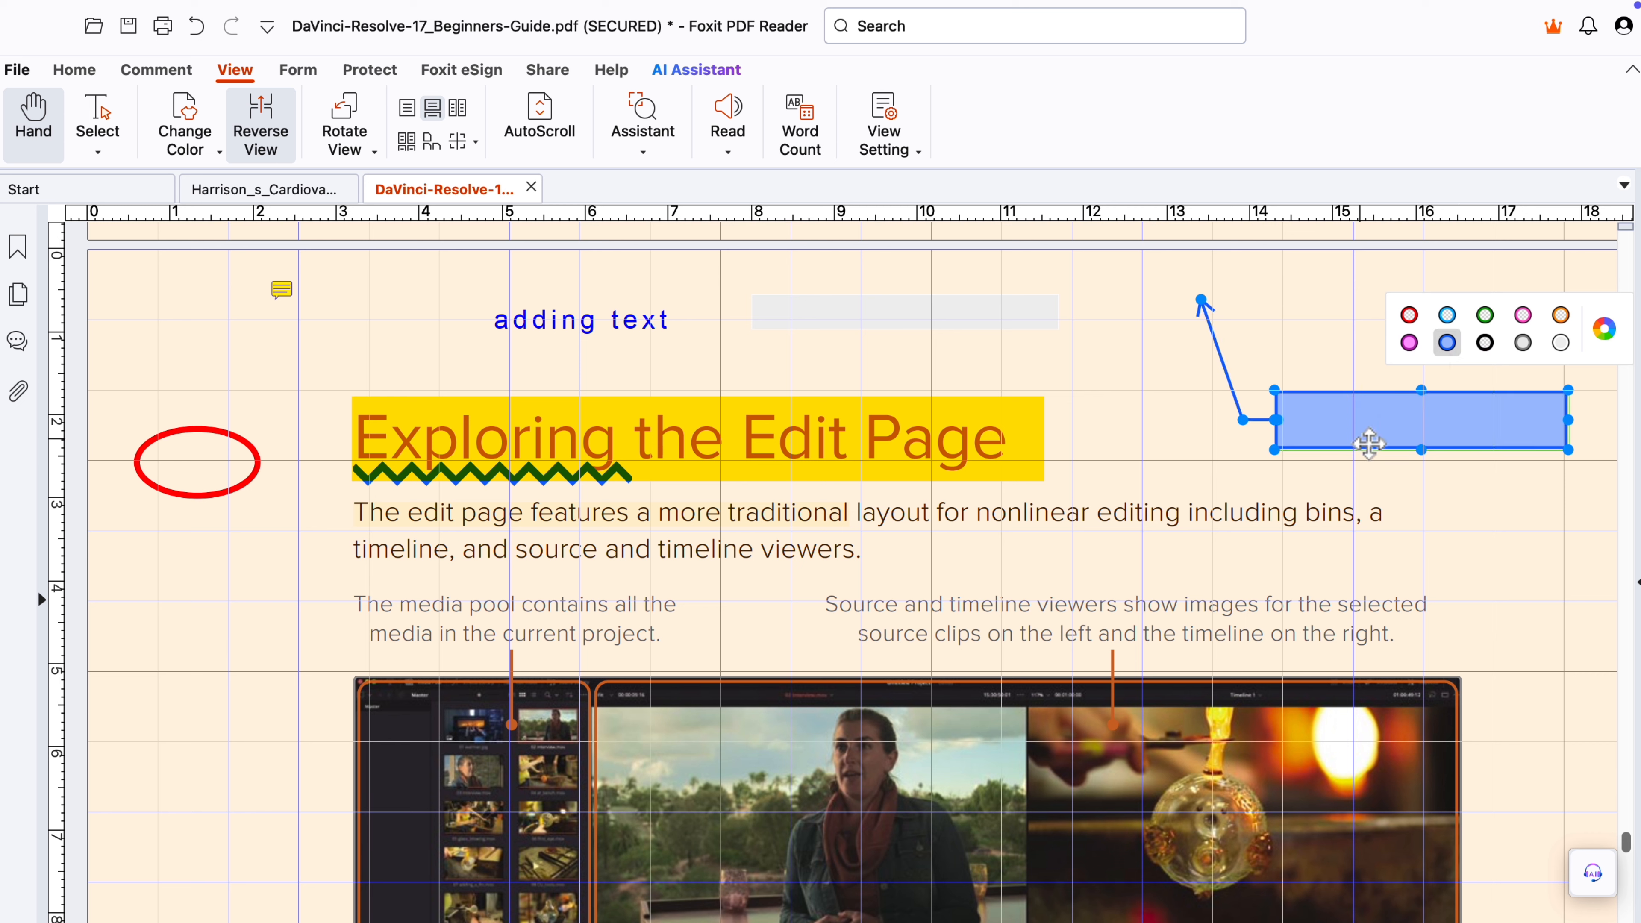
left_click_drag(1370, 439, 1373, 333)
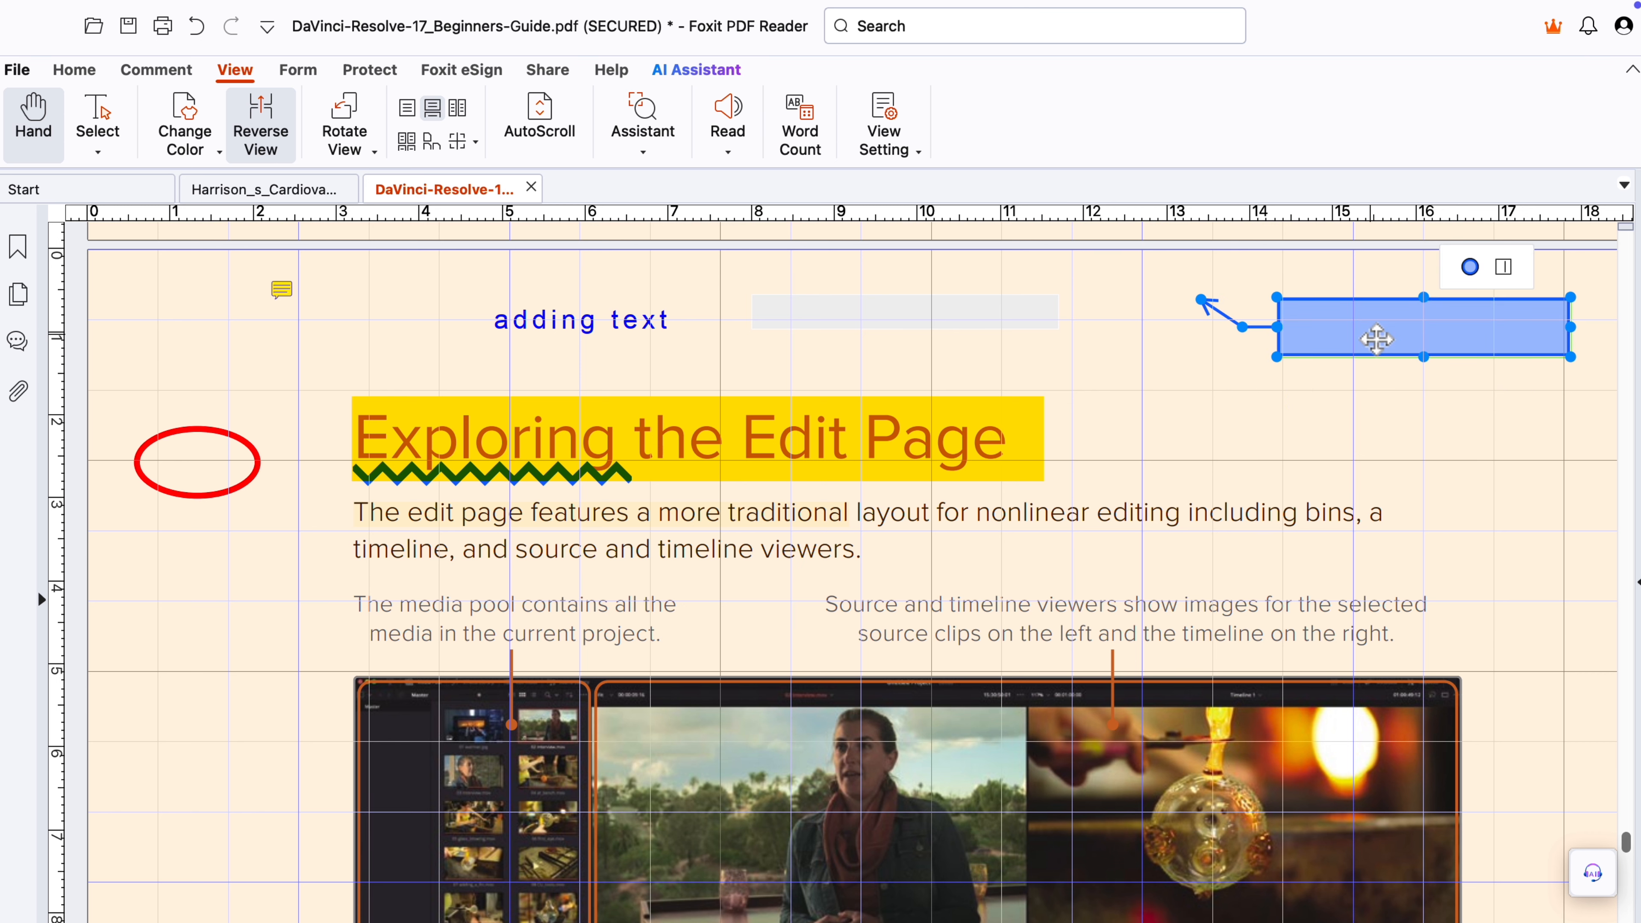
left_click(1507, 444)
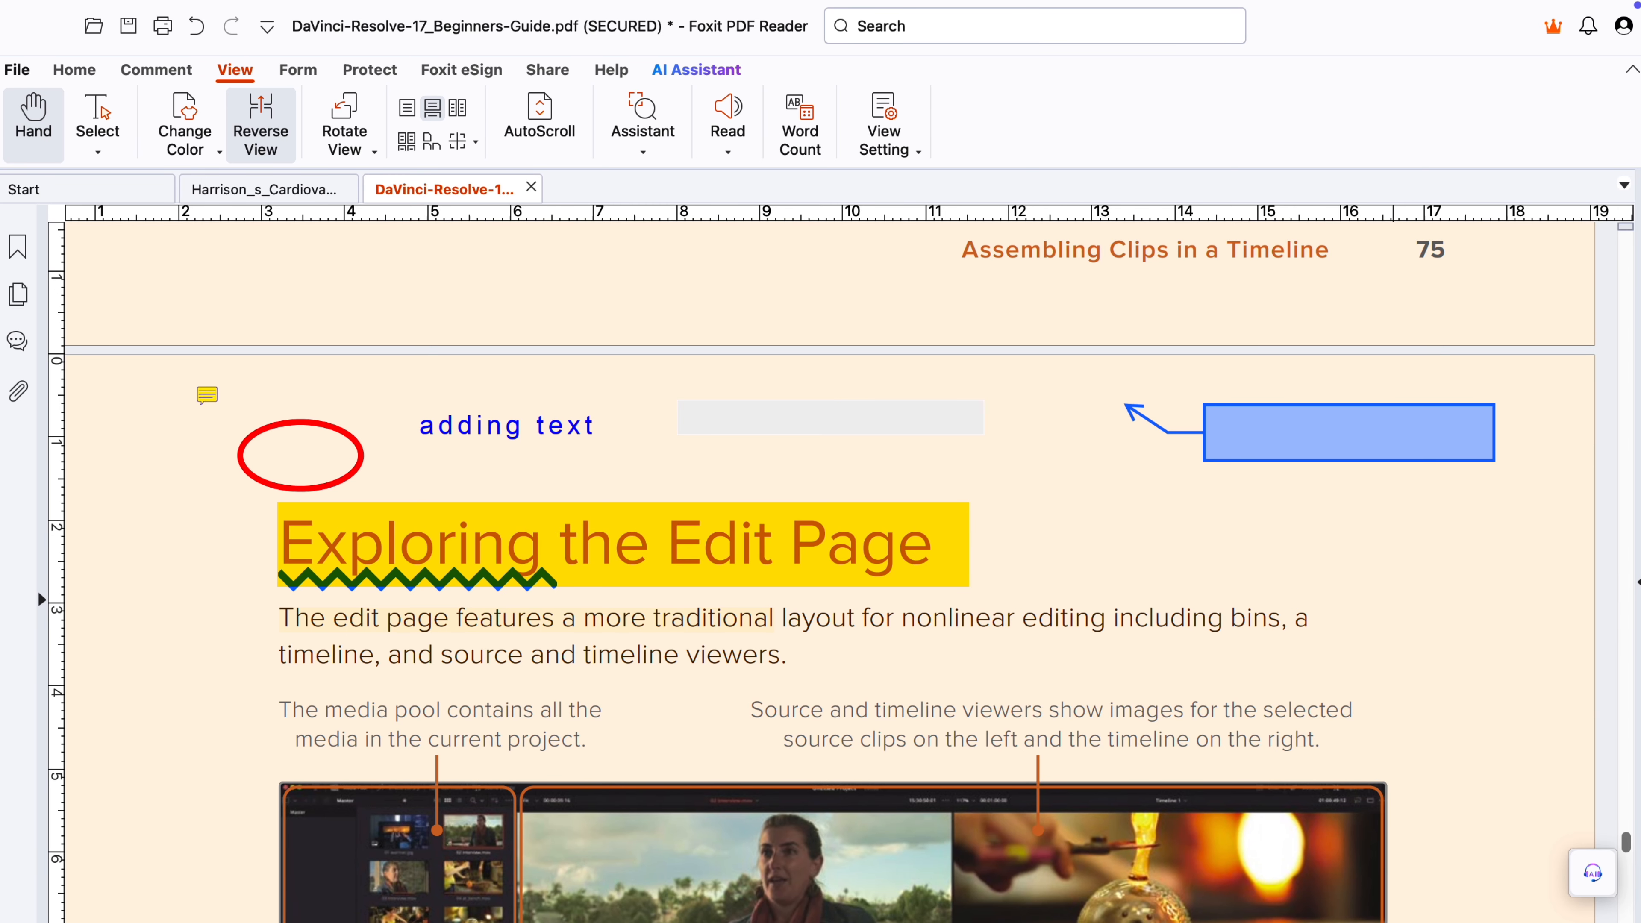
- Examine the DaVinci Resolve guide zoomed out to many tiny pages and close up on its cover
scroll(1393, 685, "up", 3)
scroll(1393, 685, "down", 15)
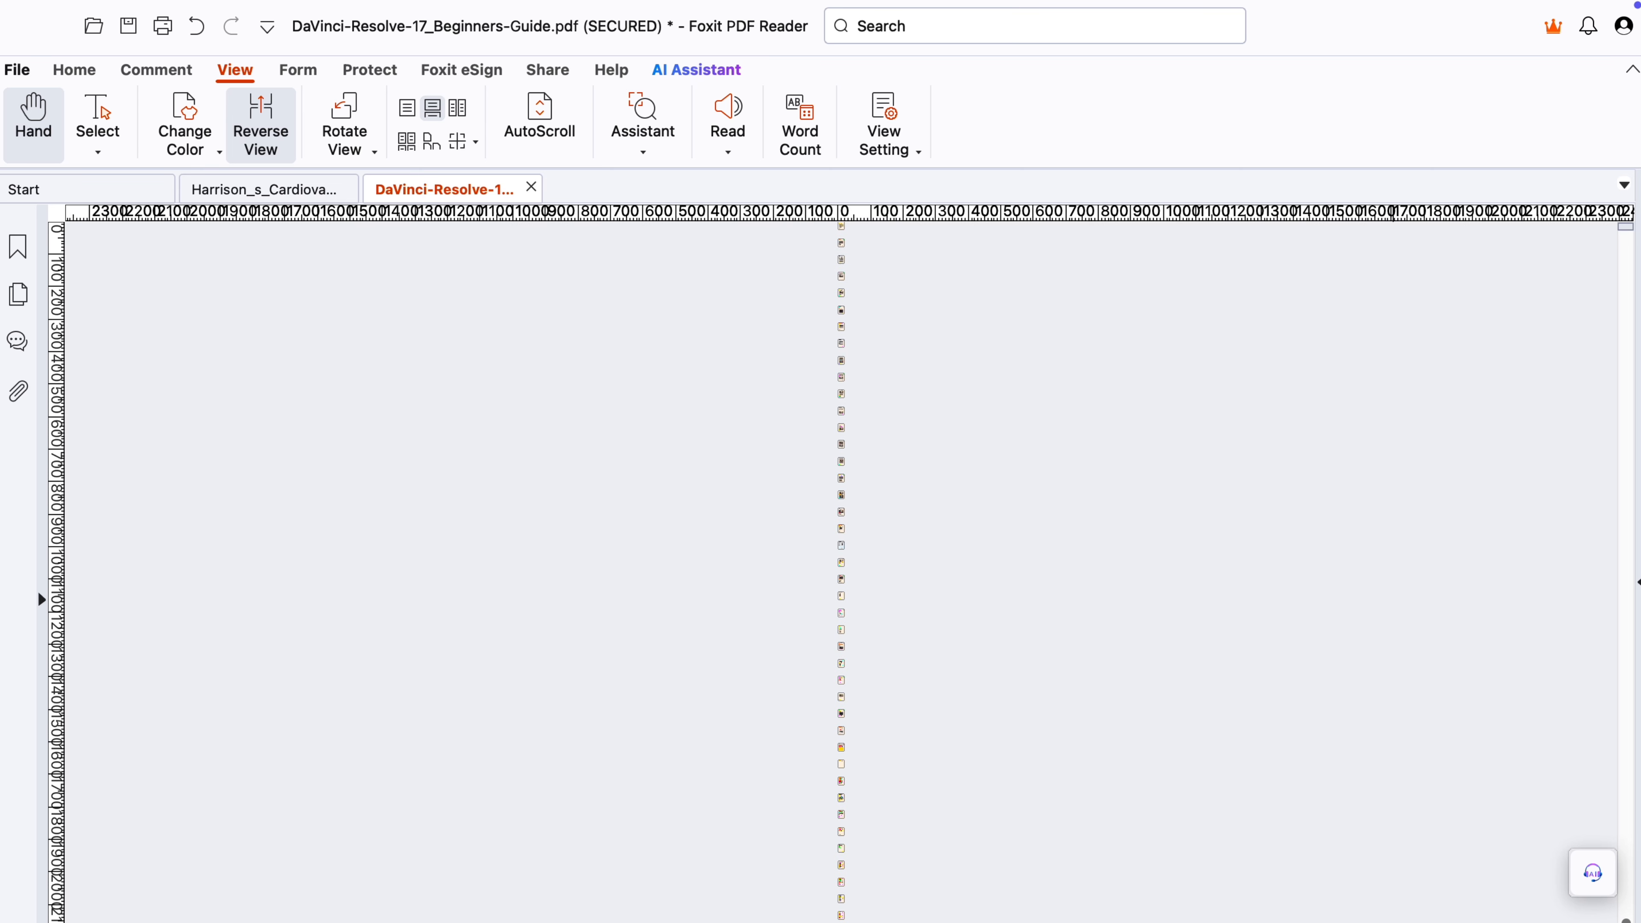
scroll(1393, 685, "up", 15)
scroll(614, 352, "up", 10)
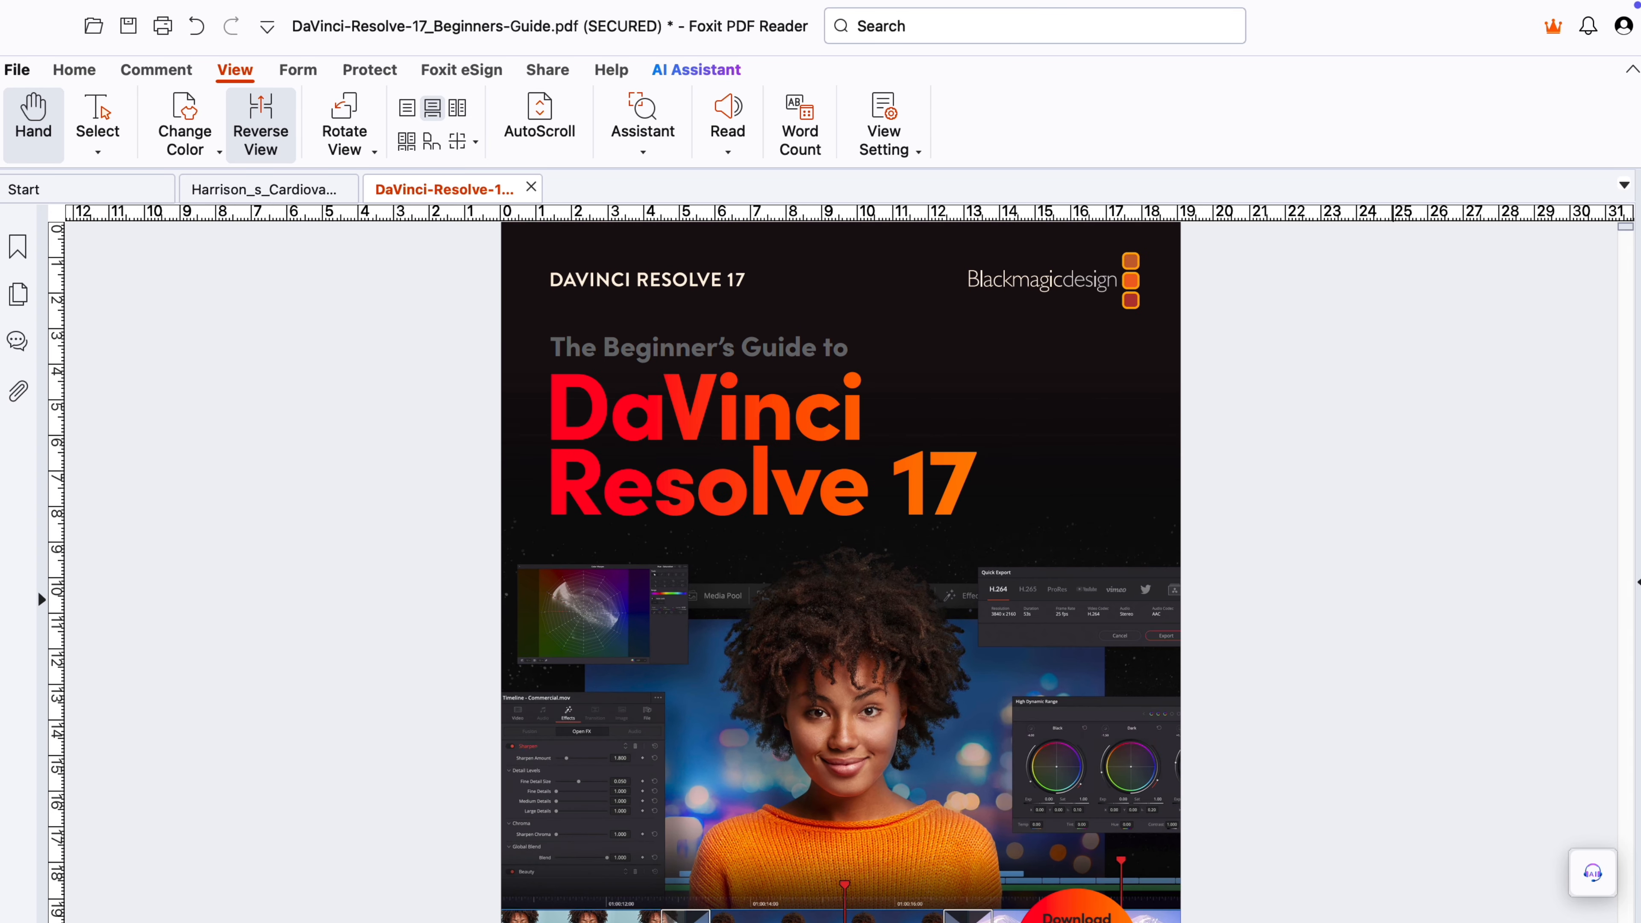
scroll(840, 563, "up", 10)
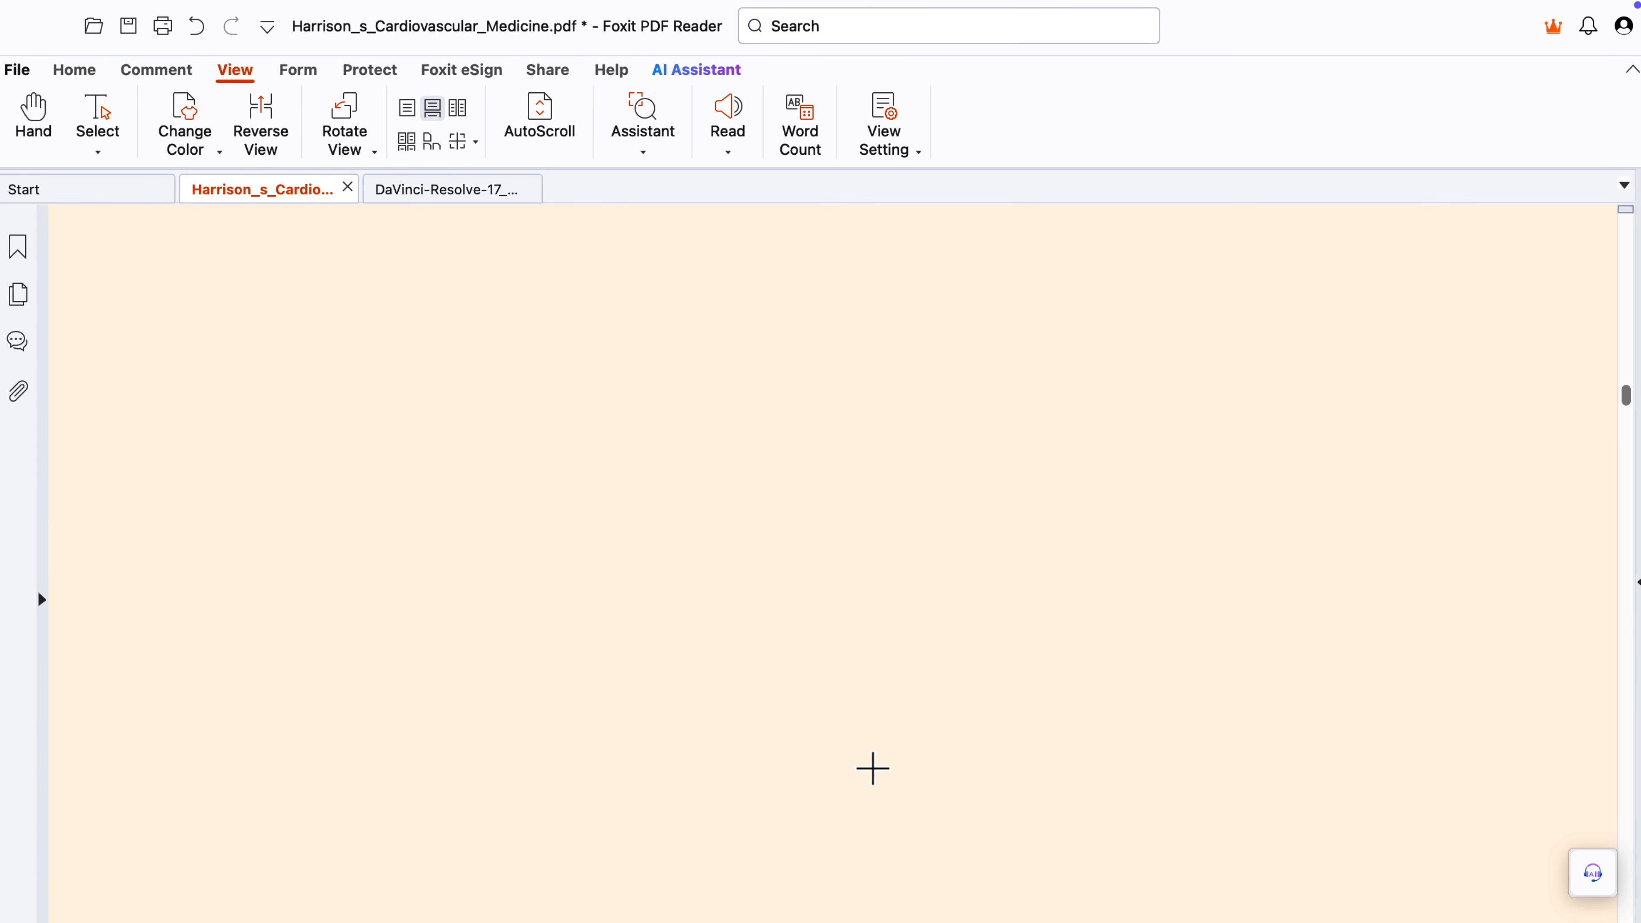
- Examine the "Electrical" lettering at very high magnification in Harrison_s_Cardiovascular_Medicine.pdf
scroll(872, 768, "down", 10)
scroll(873, 769, "up", 5)
scroll(872, 768, "left", 10)
scroll(872, 768, "up", 5)
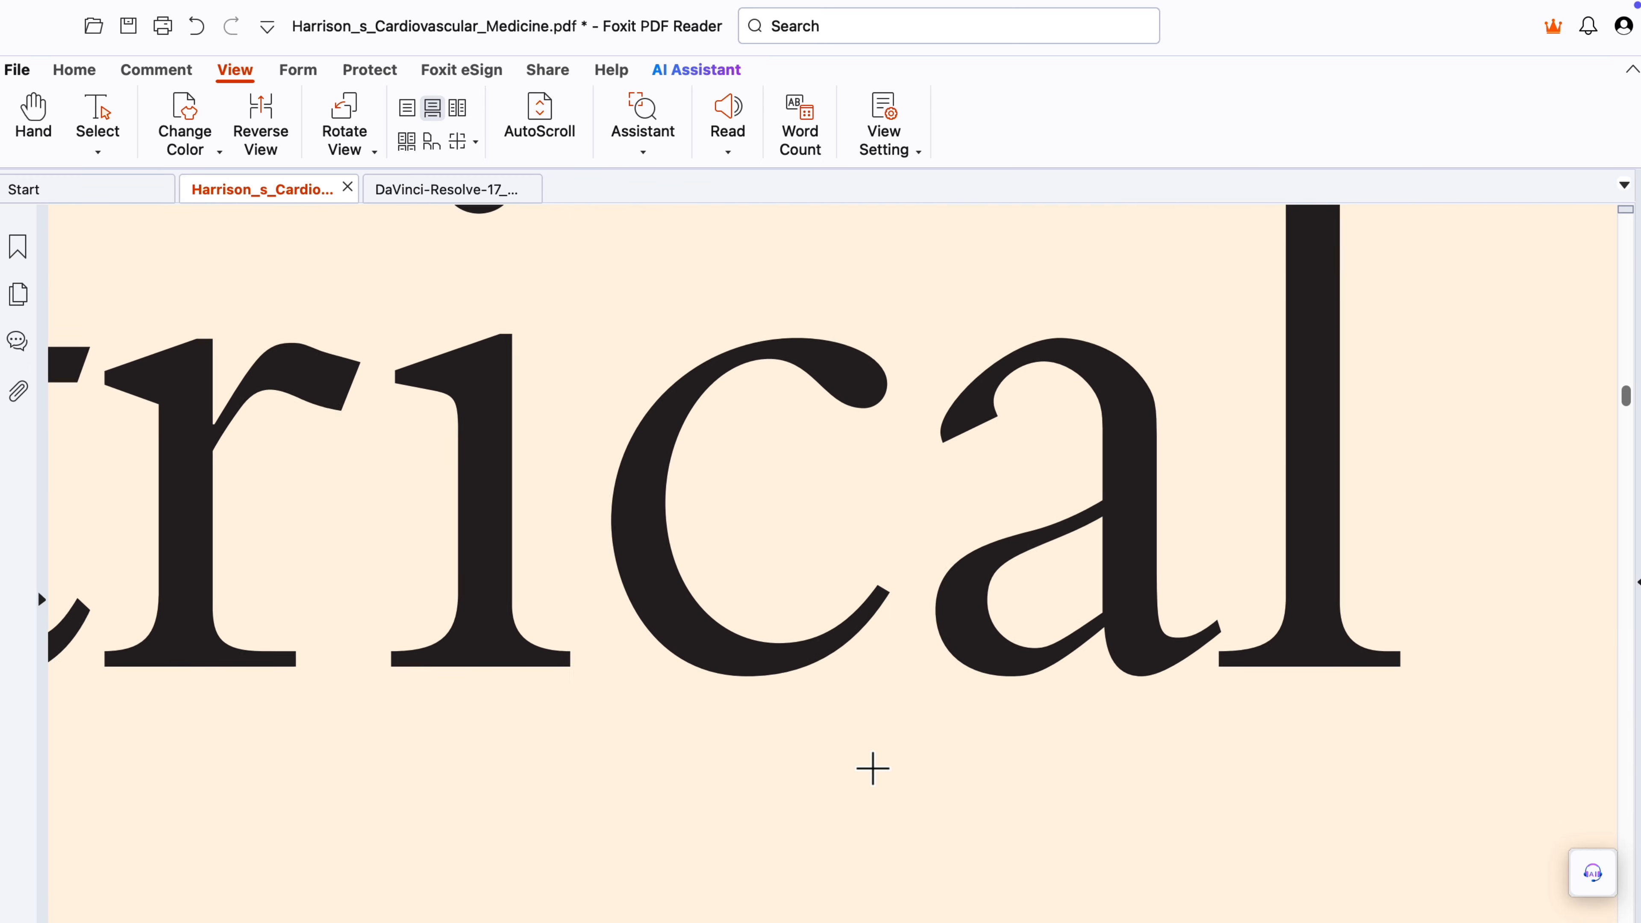
scroll(872, 768, "left", 10)
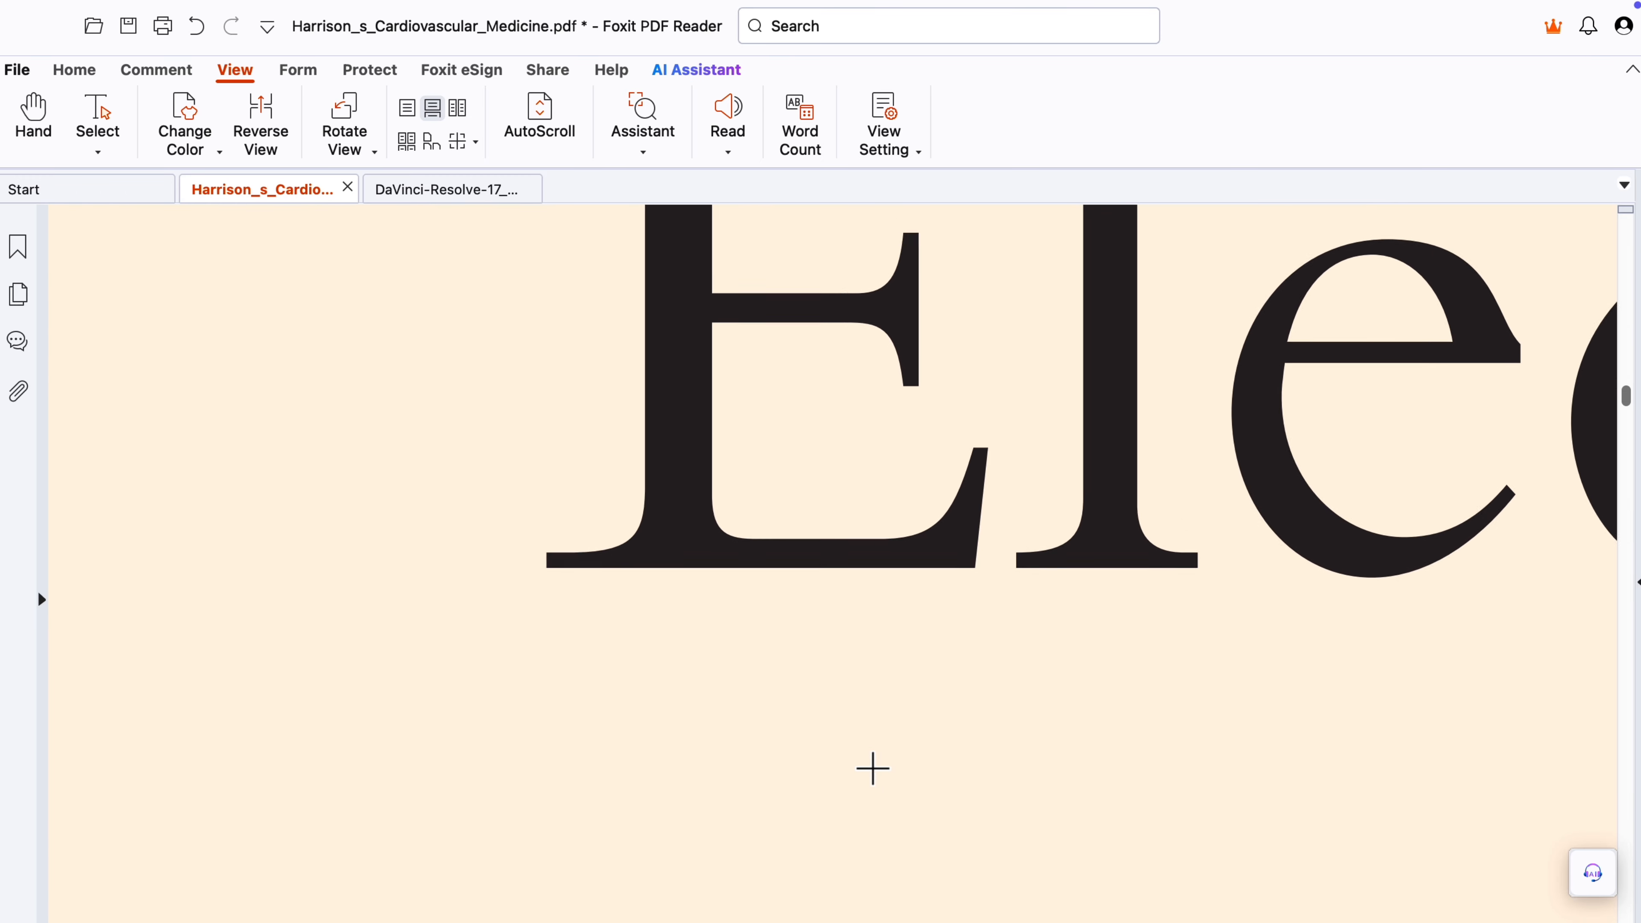
scroll(872, 769, "up", 5)
scroll(872, 769, "down", 4)
scroll(873, 769, "right", 6)
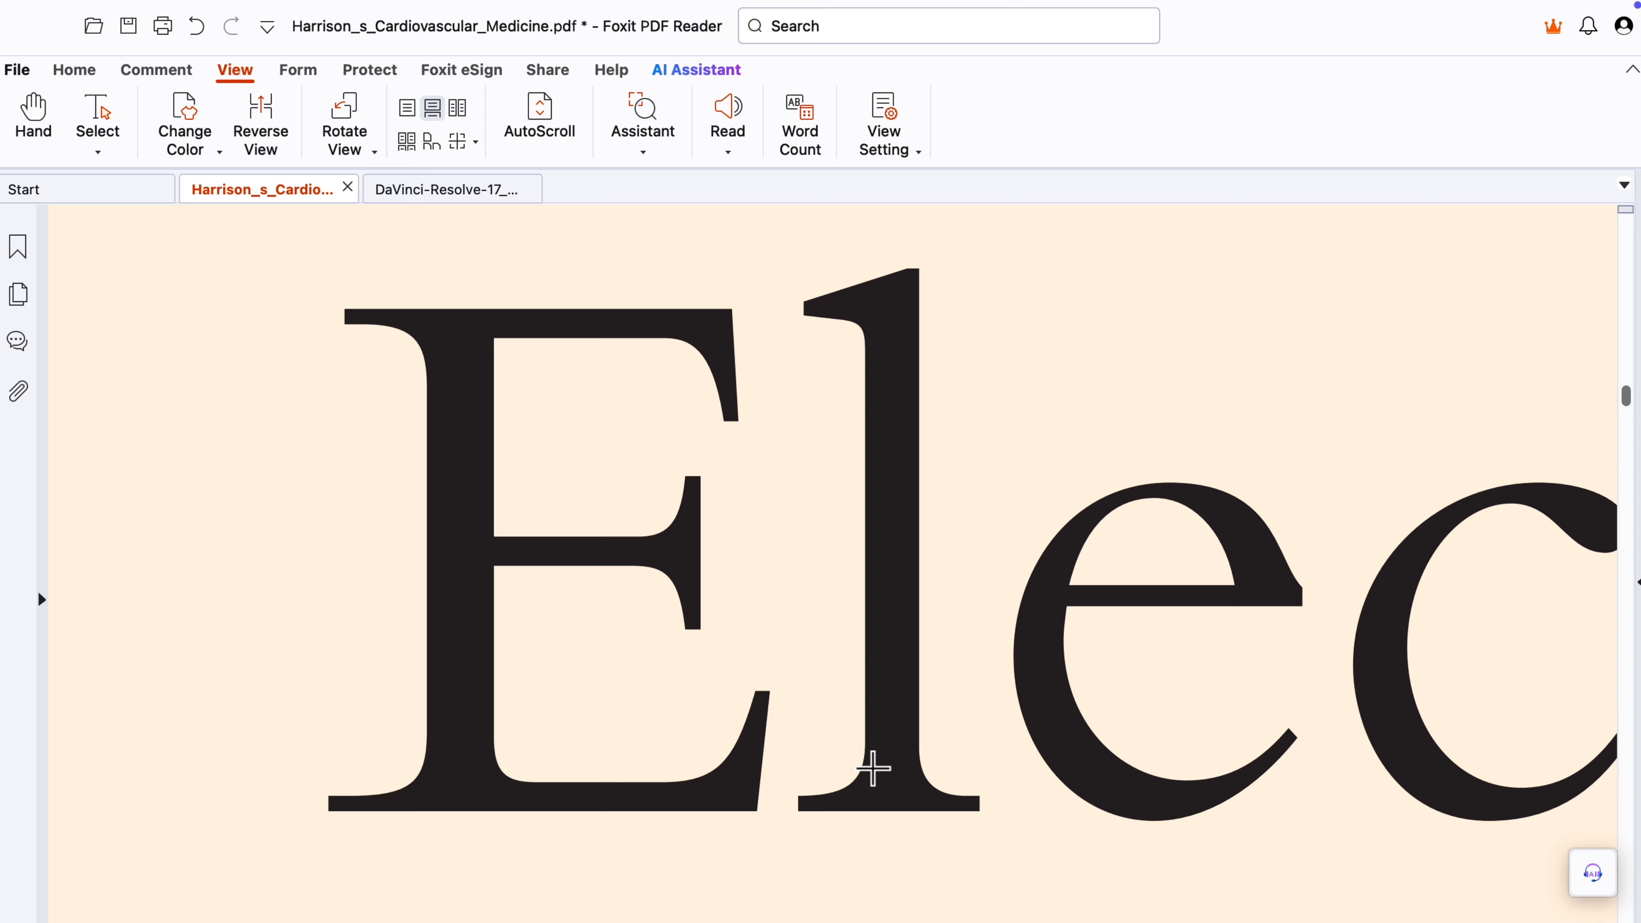
scroll(873, 769, "right", 5)
scroll(872, 768, "down", 1)
scroll(872, 769, "up", 4)
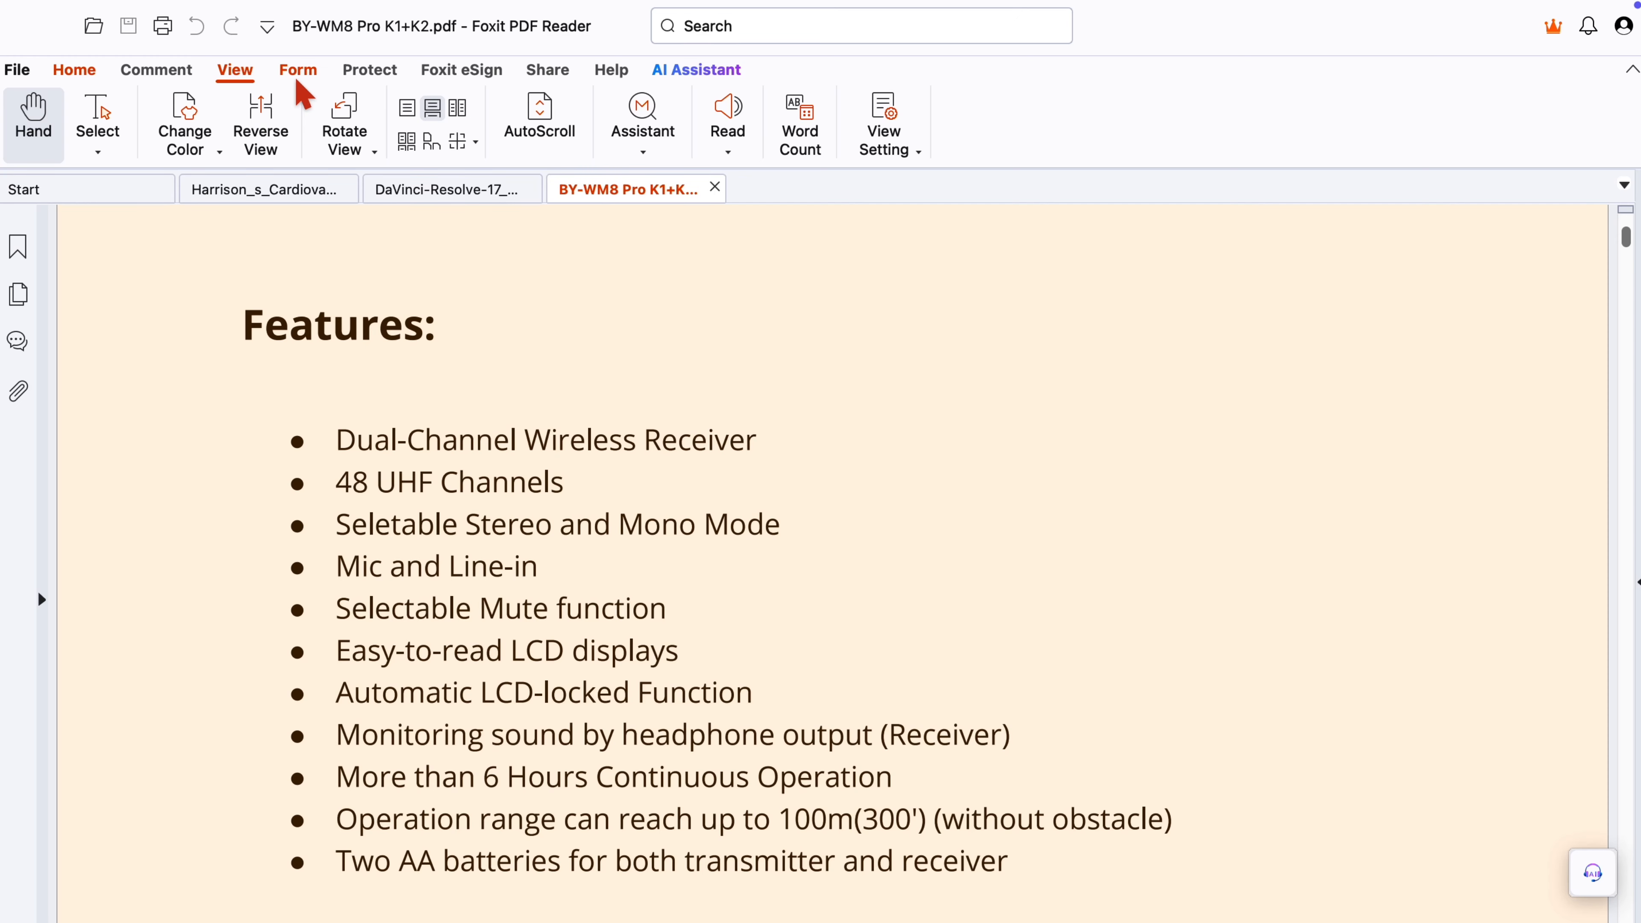
left_click(298, 83)
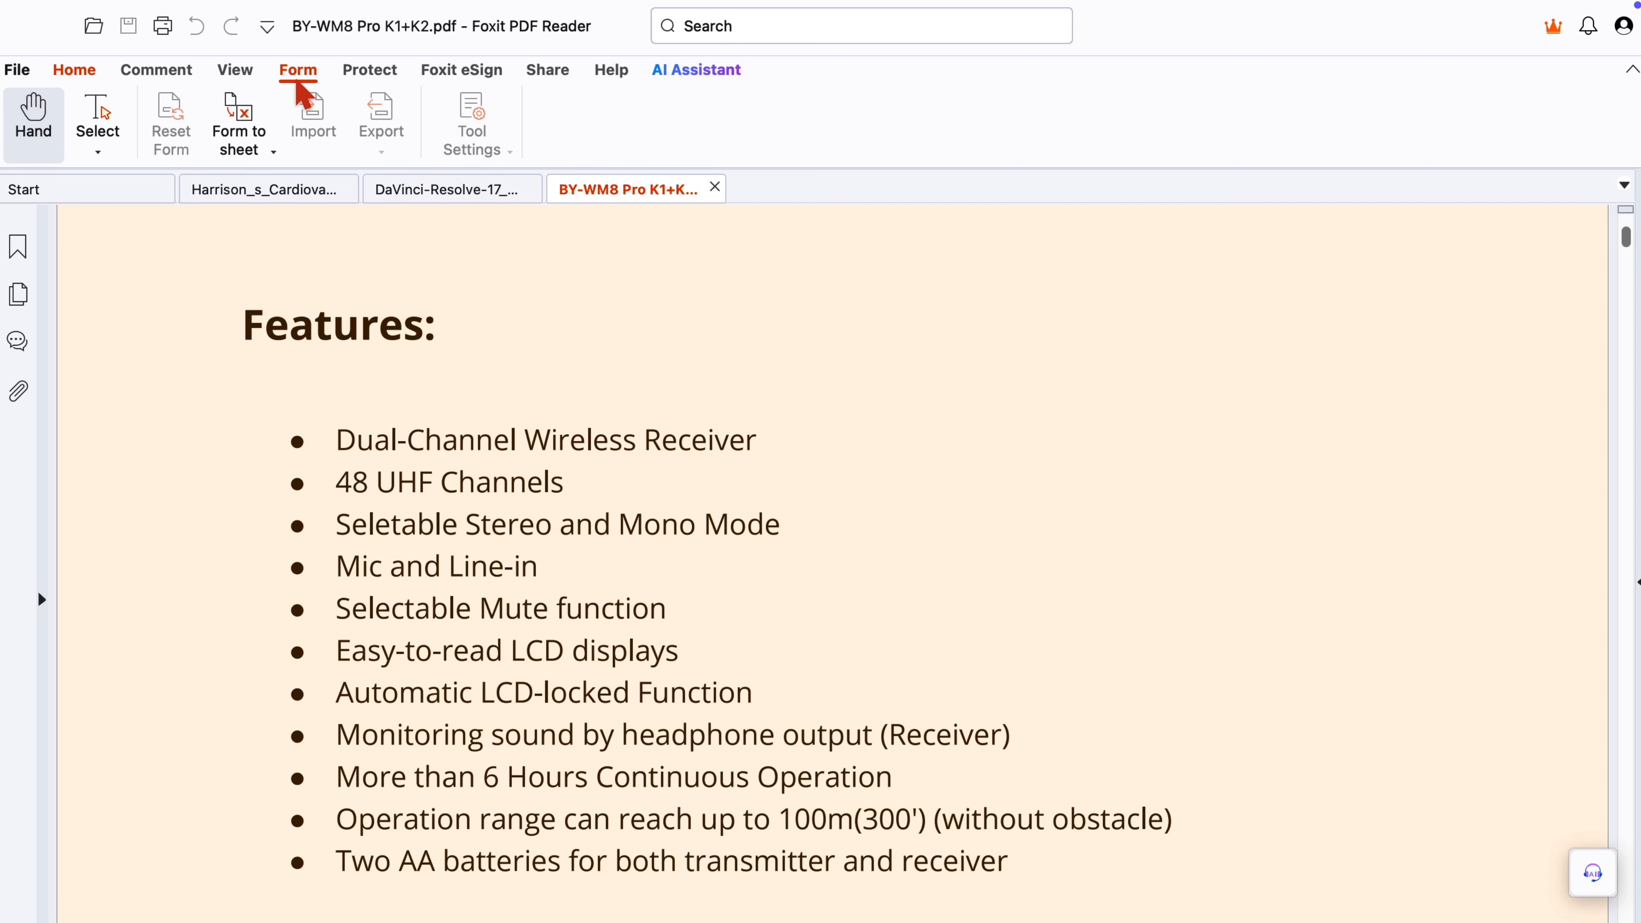
- Browse the custom dynamic stamp templates and choose the deep blue rectangle stamp
left_click(550, 465)
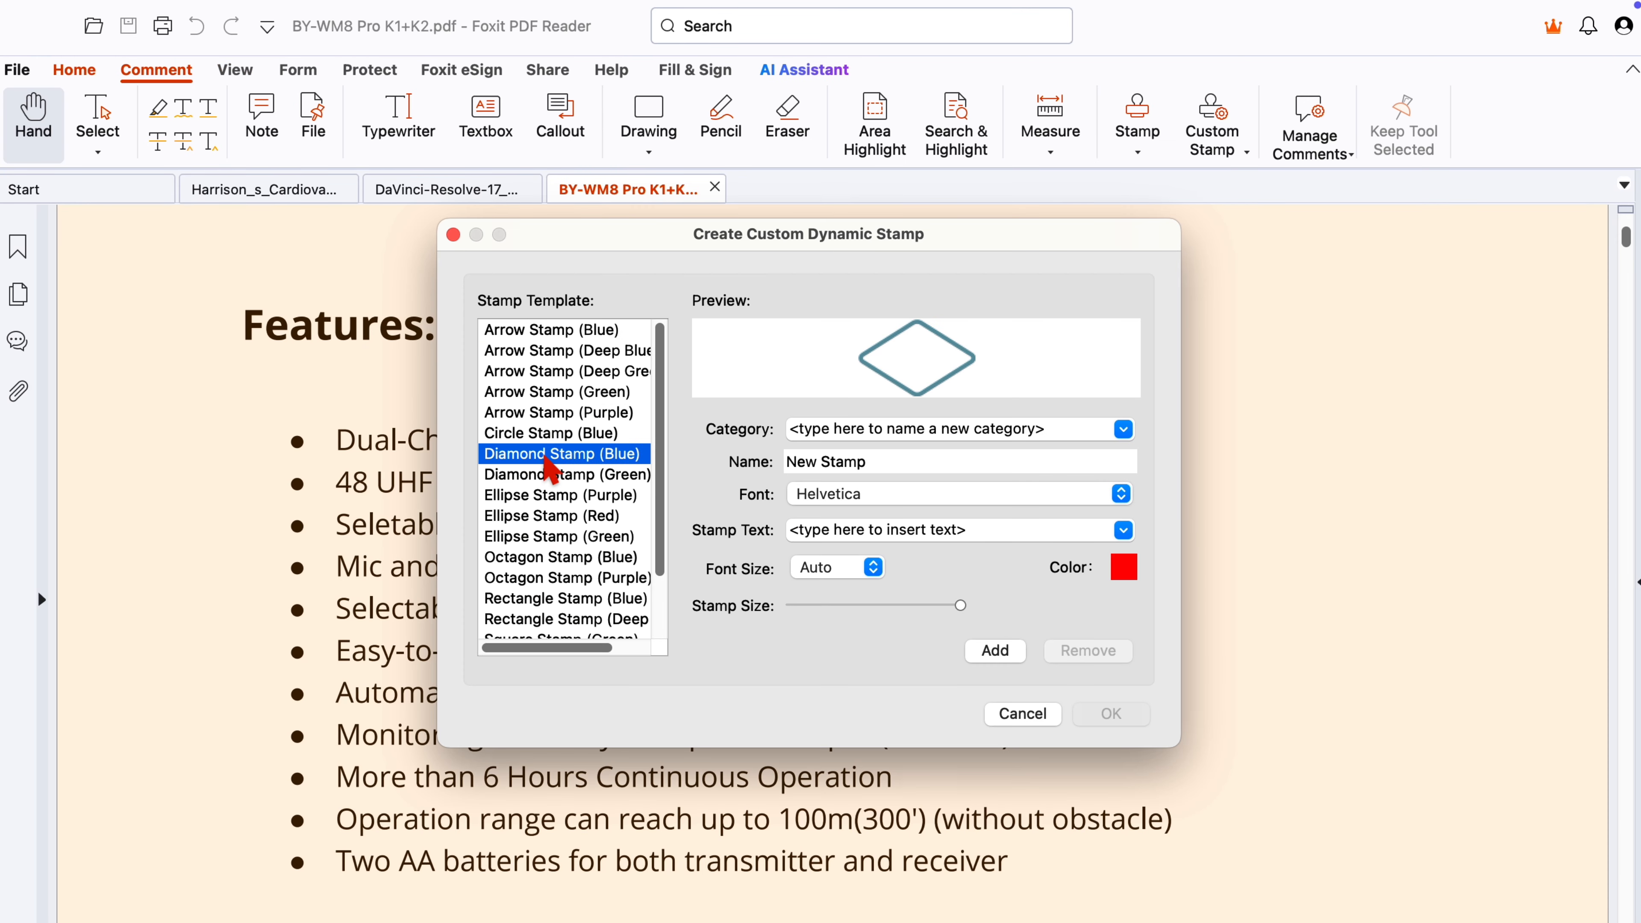
key("Down")
key("Down")
key("Down")
key("Down")
key("Down")
key("Down")
key("Down")
key("Down")
key("Down")
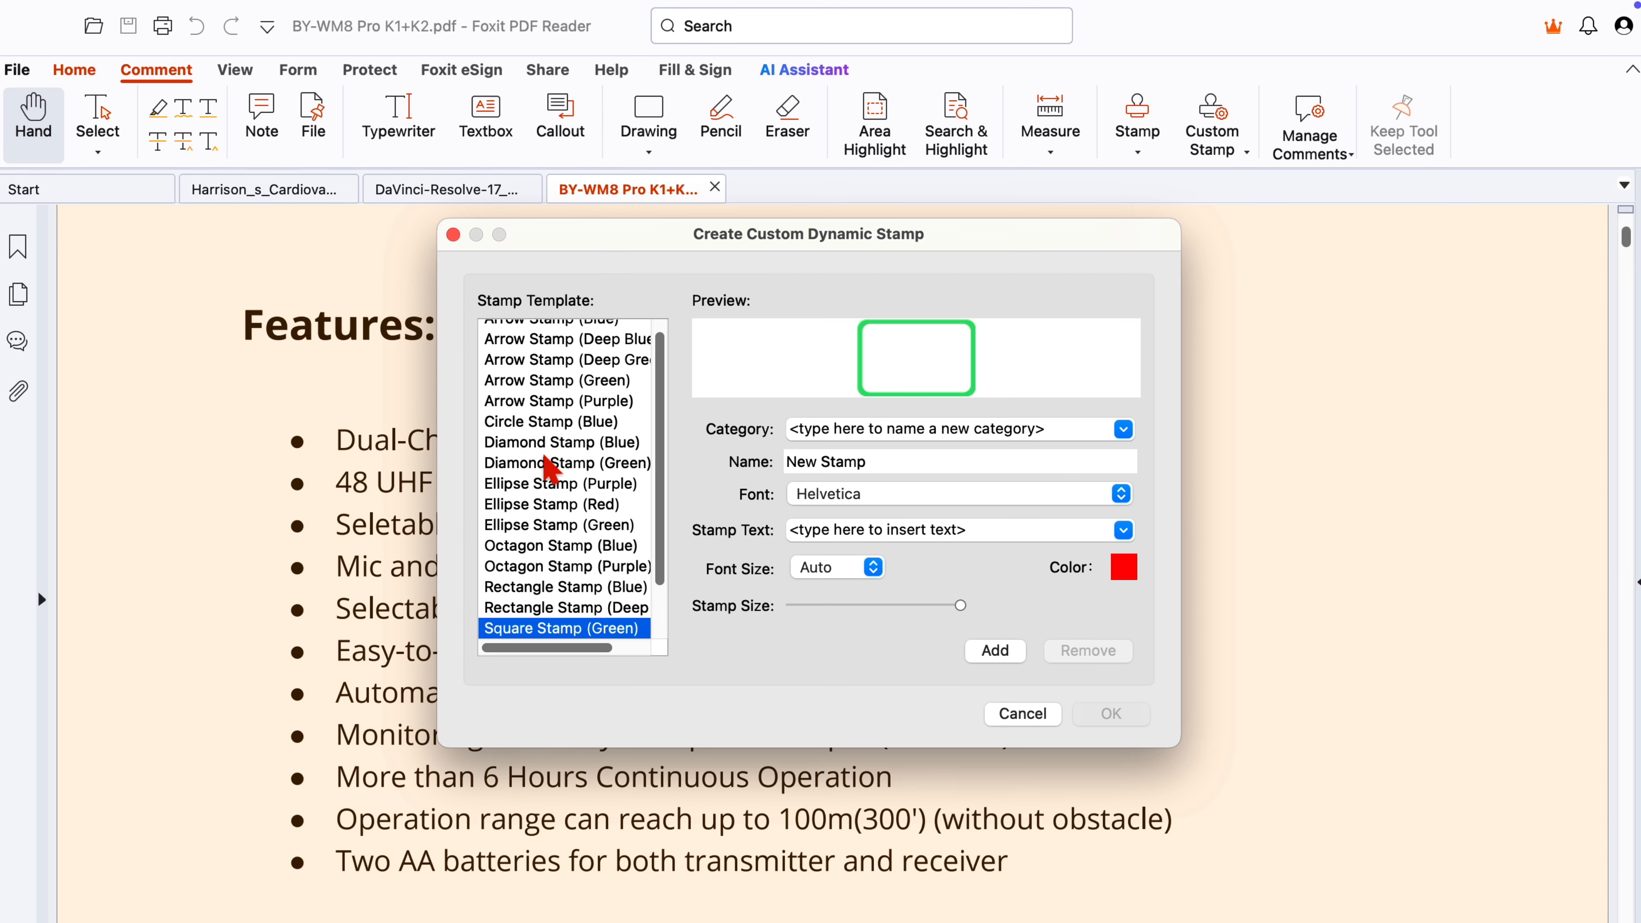
key("Up")
key("Up")
key("Up")
key("Down")
key("Down")
- Fill in the custom stamp's details with category Trial, name Done and stamp text "Done and dusted"
left_click(931, 533)
left_click_drag(978, 532, 778, 533)
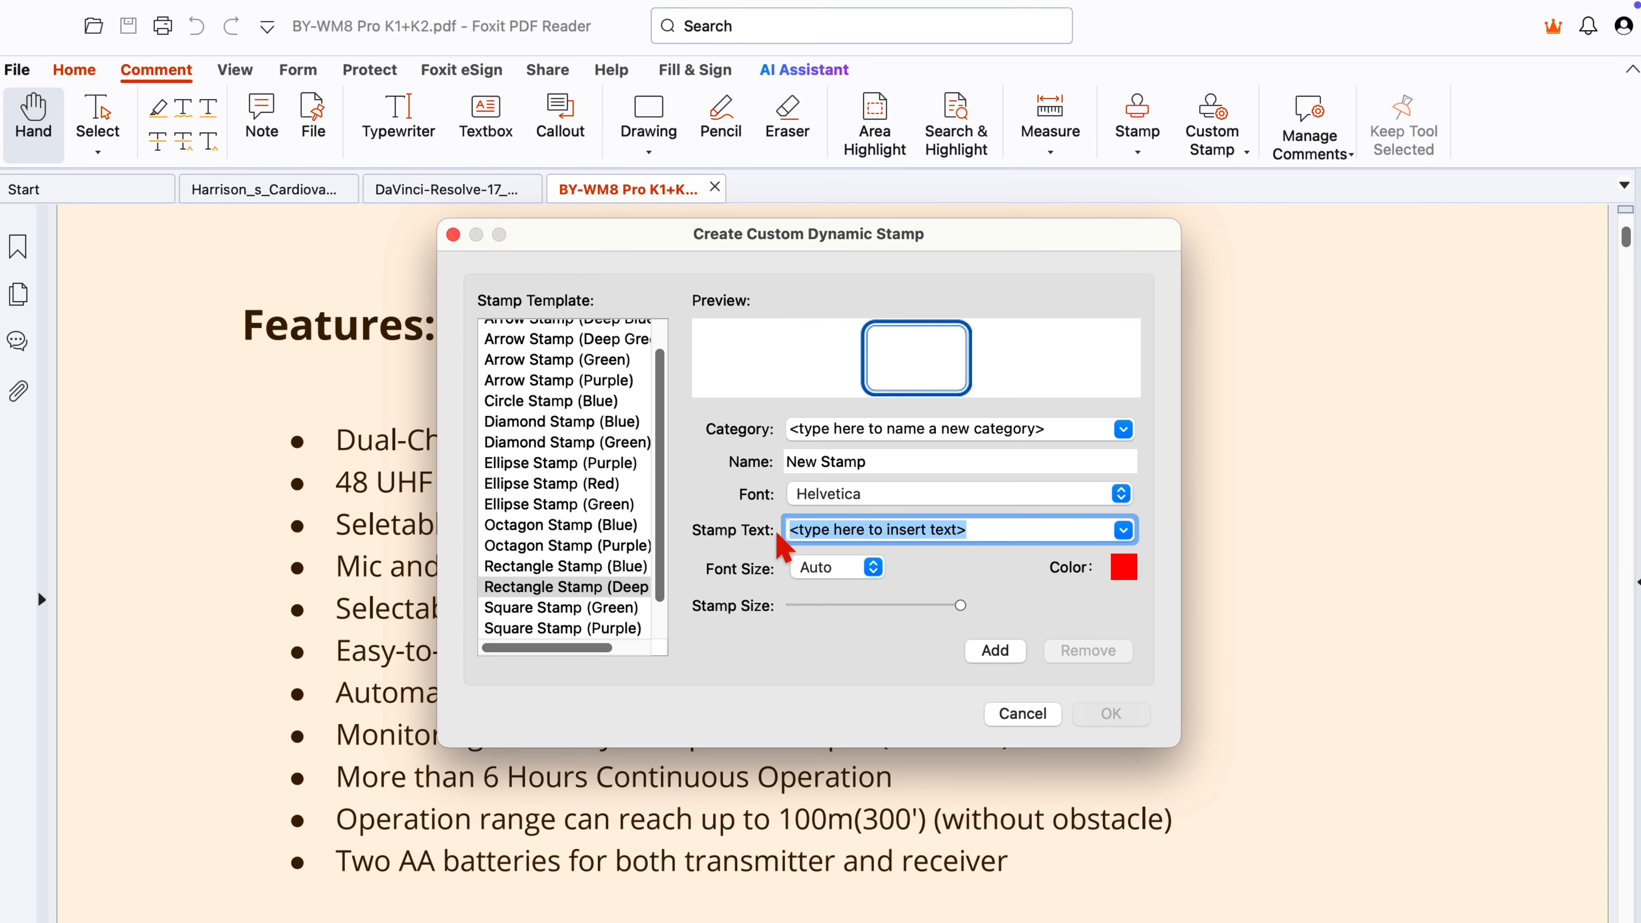
type("Don")
left_click(931, 461)
key("BackSpace")
key("BackSpace")
key("BackSpace")
key("BackSpace")
key("BackSpace")
key("BackSpace")
key("BackSpace")
key("BackSpace")
key("BackSpace")
left_click_drag(790, 430, 1141, 435)
type("Trial")
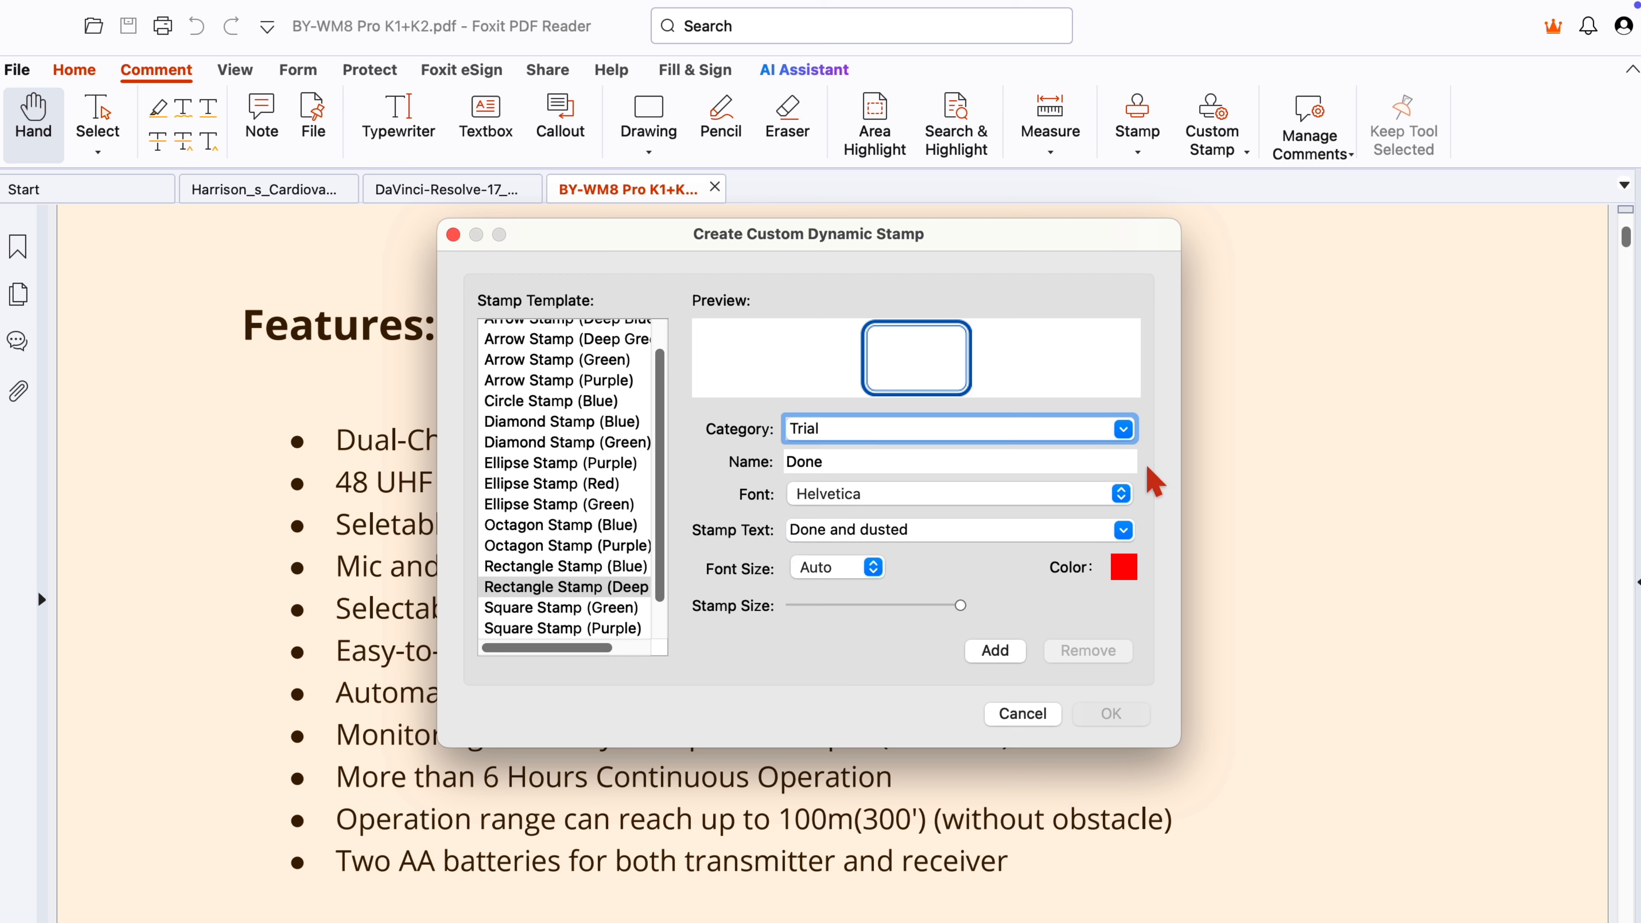
- Add the "Done and dusted" text line to the stamp in blue with a fixed font size
left_click(1134, 566)
left_click(1138, 596)
key("Tab")
left_click(853, 567)
left_click(804, 628)
left_click(995, 650)
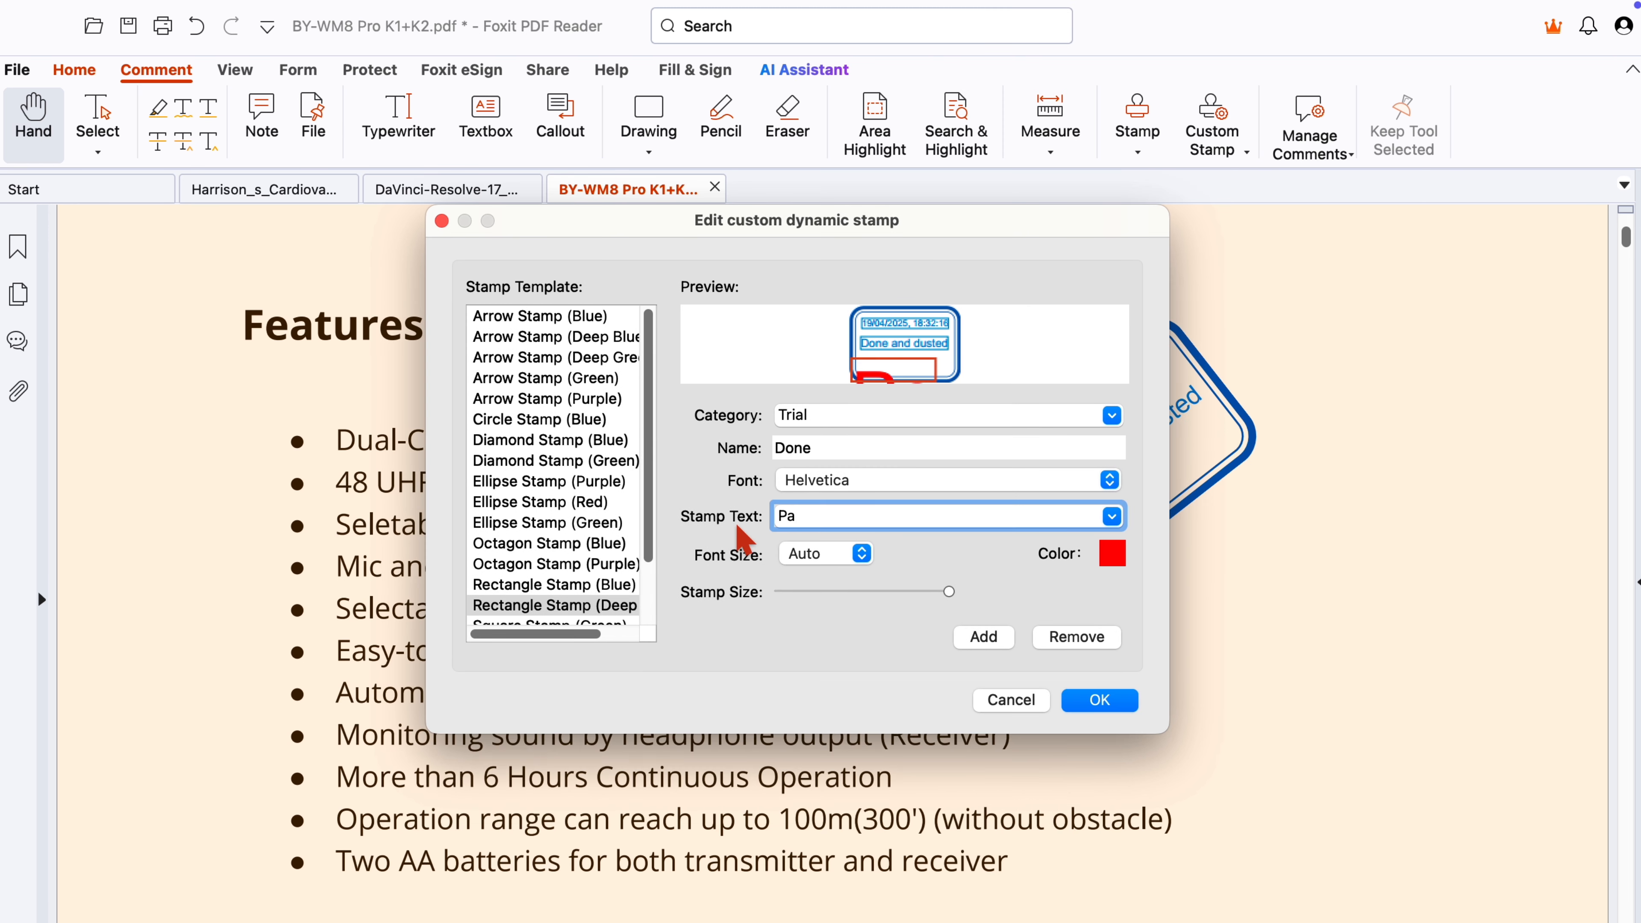
- Set the stamp's third line to "Paperless X" at font size 10, center it beneath "Done and dusted", and save the stamp
type("perless X")
left_click(827, 554)
left_click(803, 644)
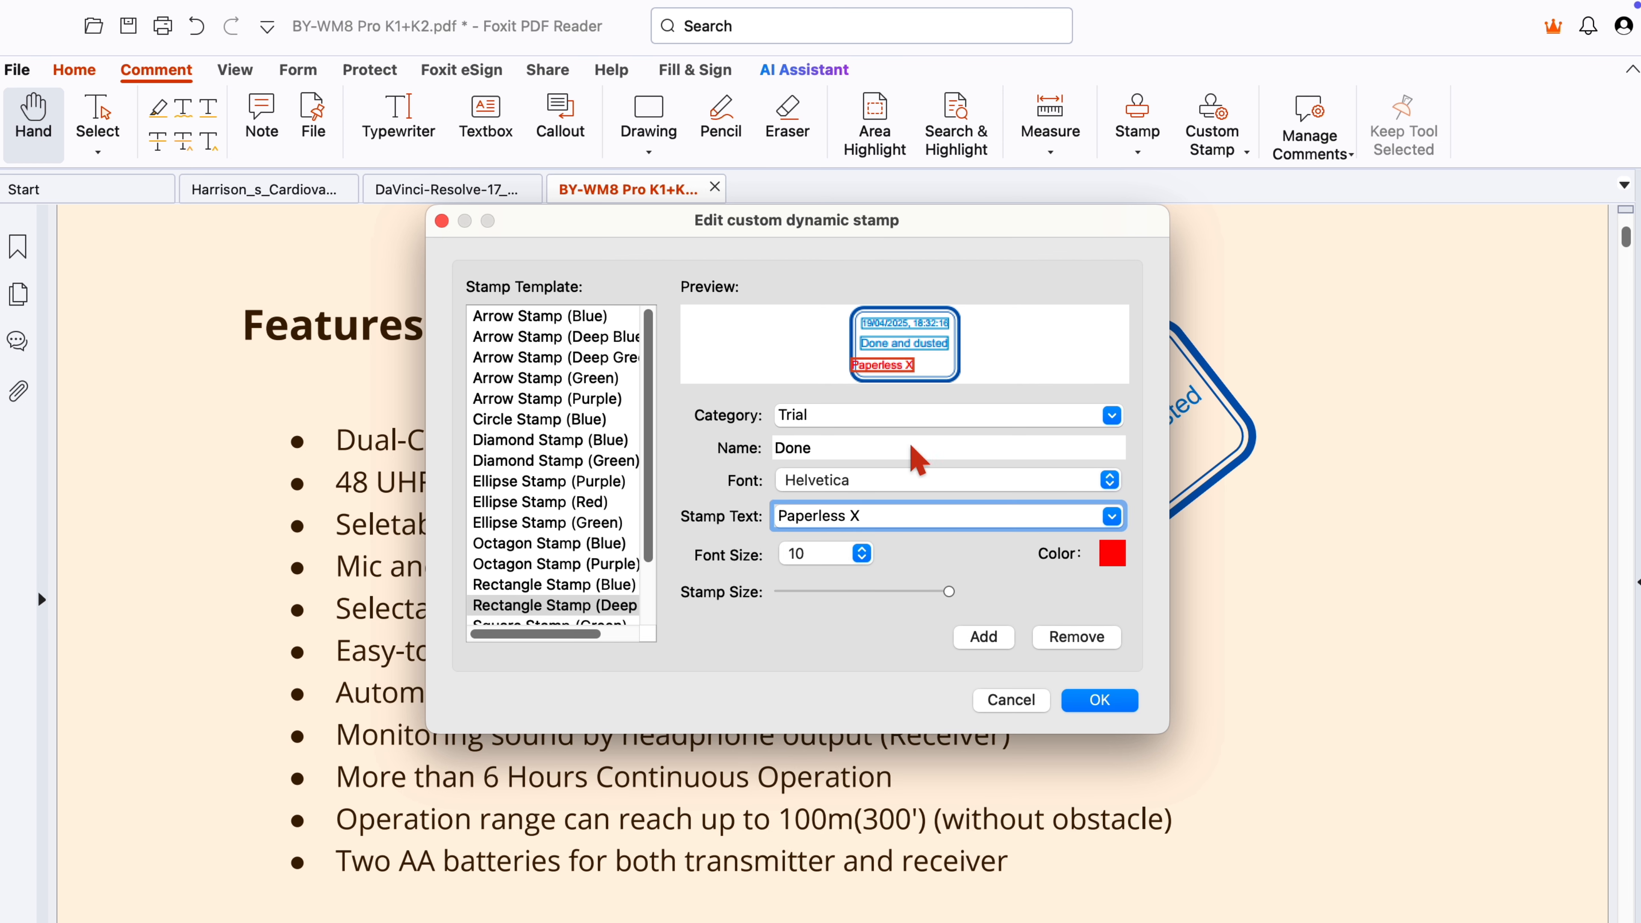
left_click_drag(889, 364, 917, 362)
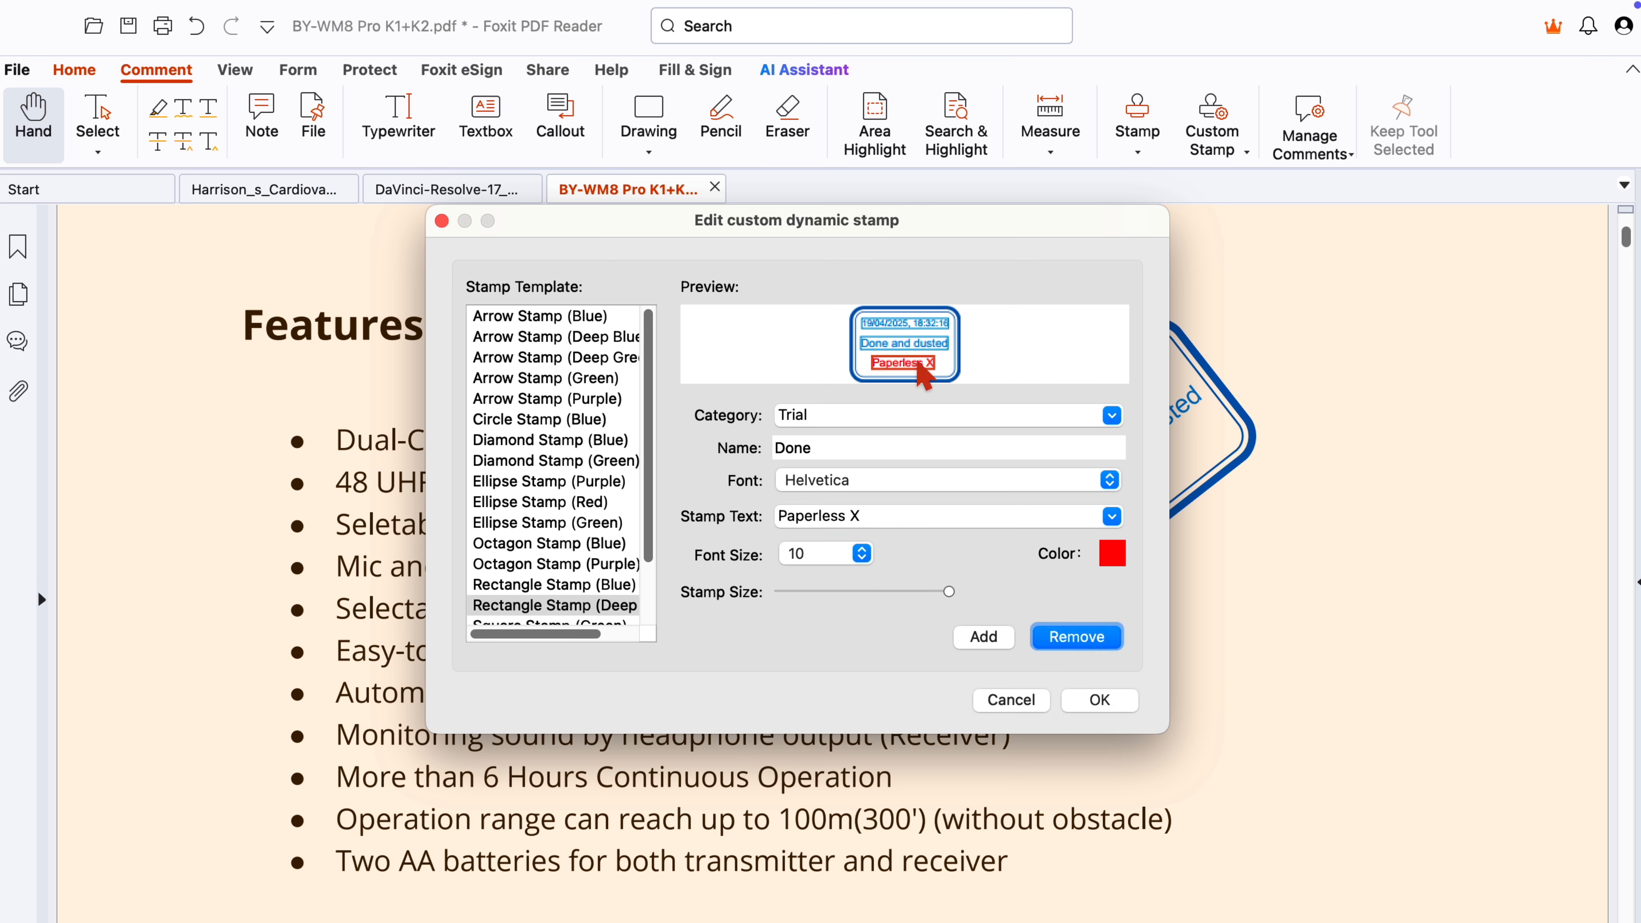
left_click(1098, 702)
left_click(1073, 668)
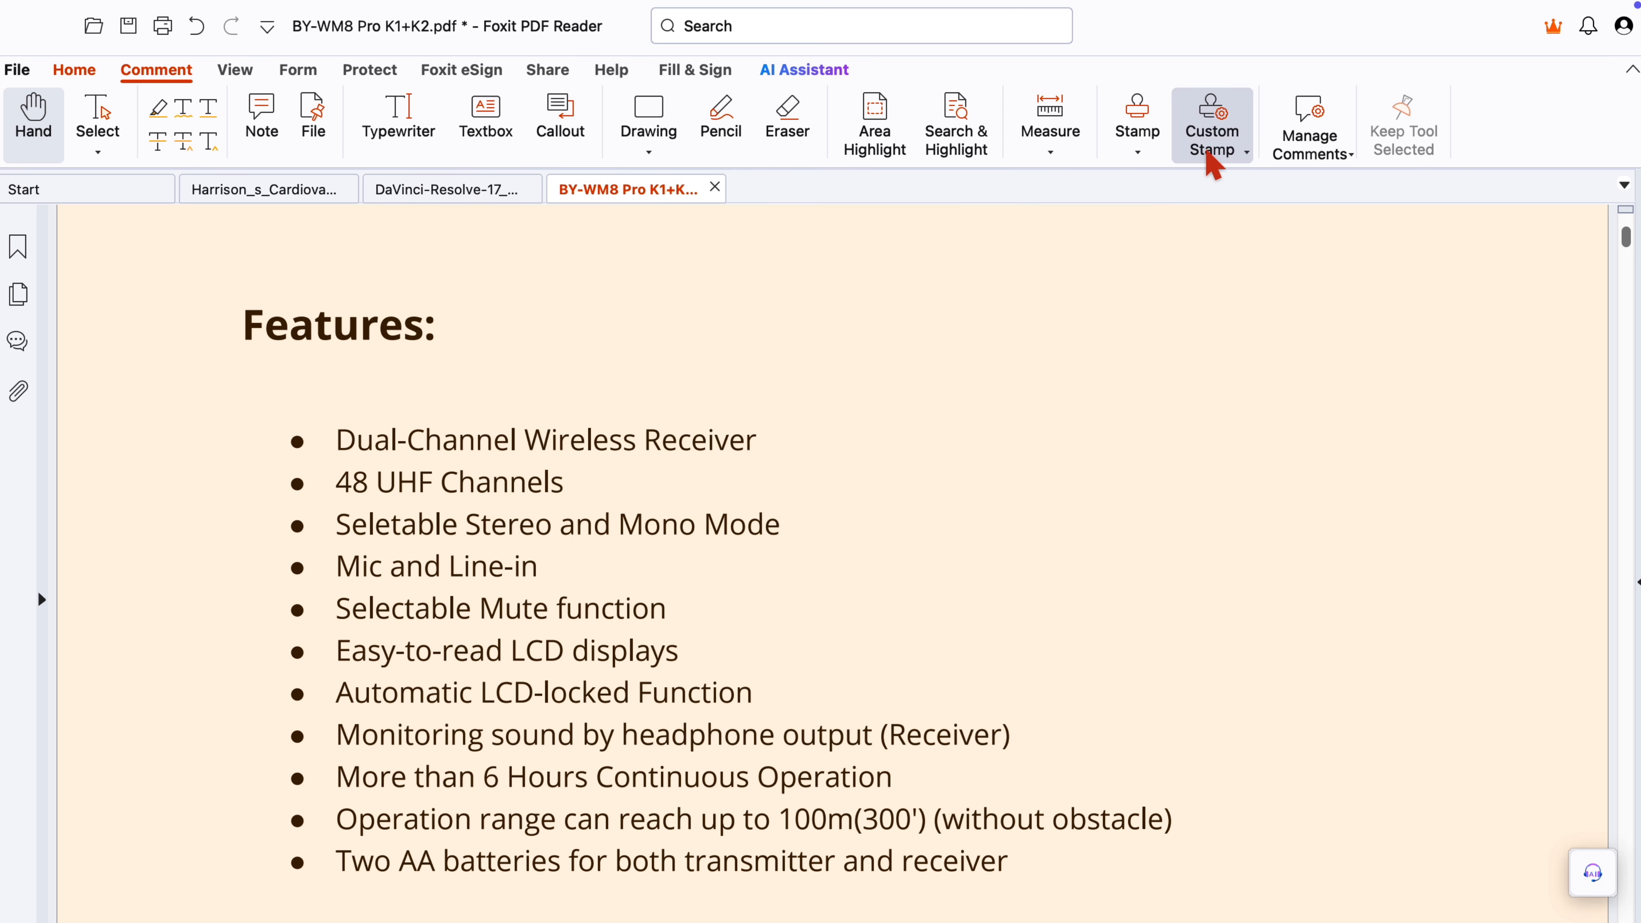
- Place the custom "Done and dusted" stamp from the Trial category on the page beside the features list
left_click(1165, 157)
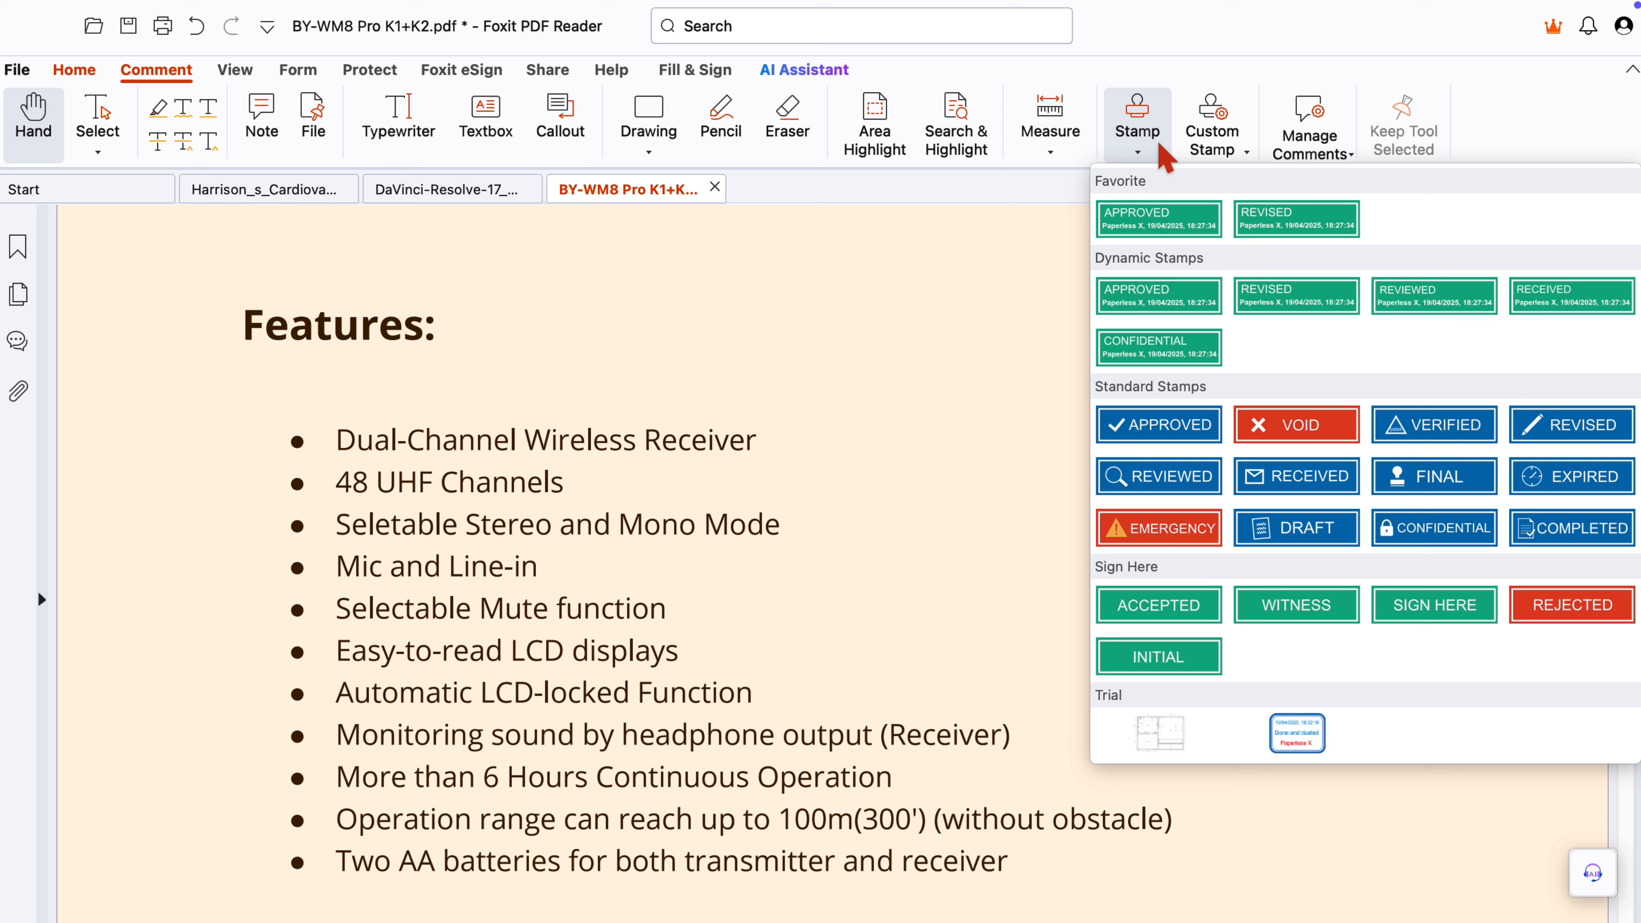
left_click(1297, 733)
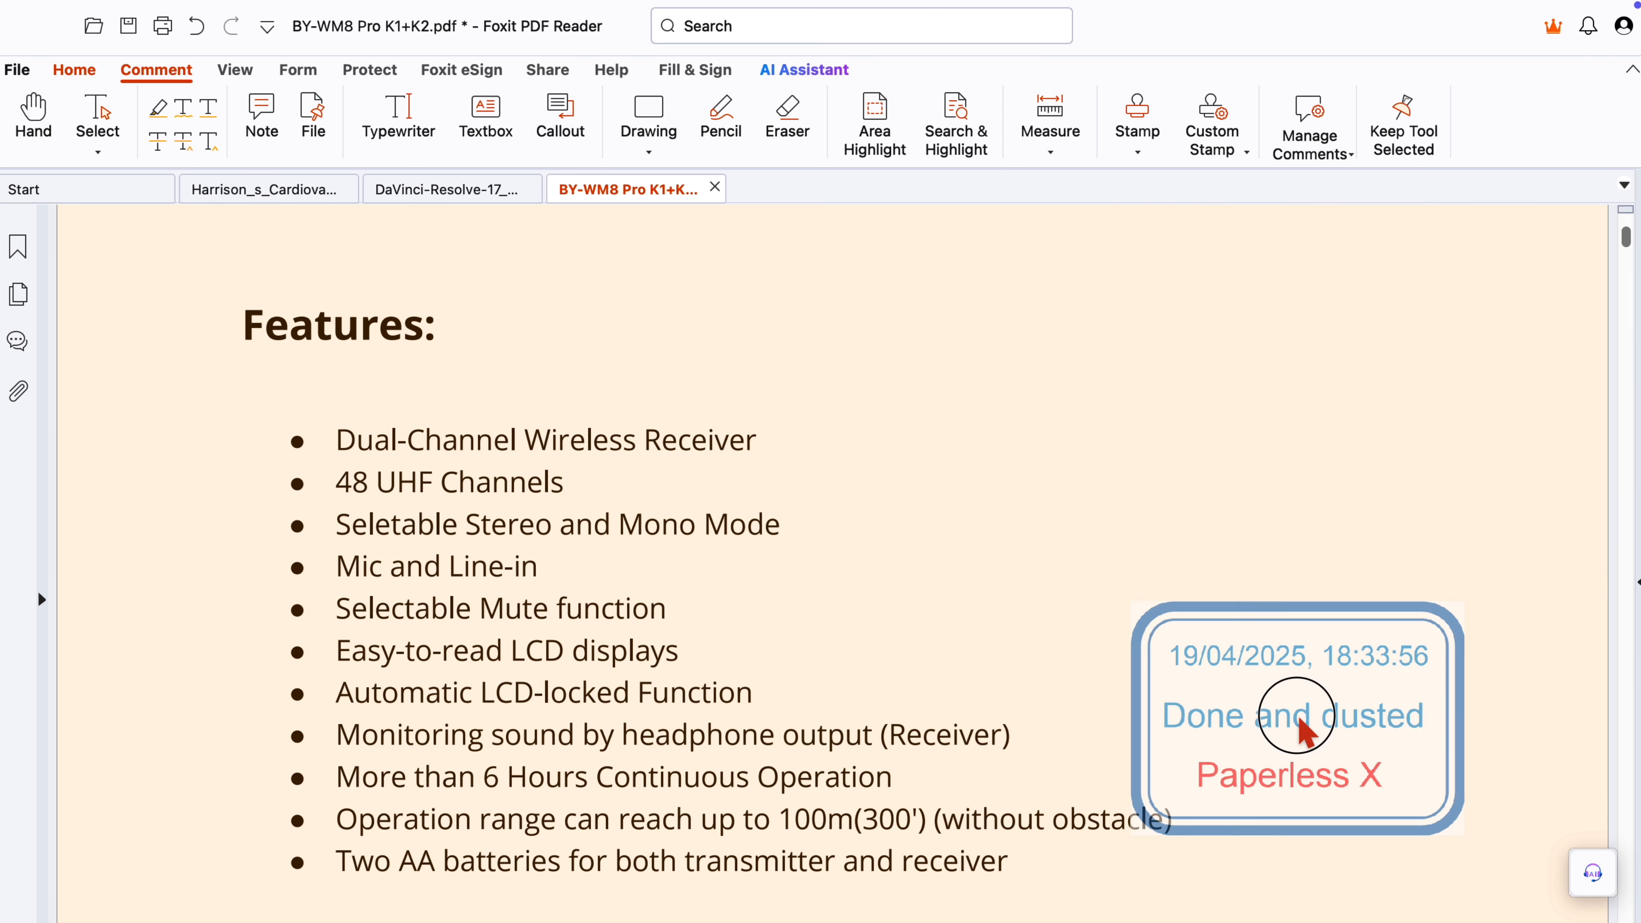
left_click(1238, 604)
- Resize the placed stamp and tilt it counterclockwise so its text slopes upward
left_click_drag(1247, 656, 1233, 564)
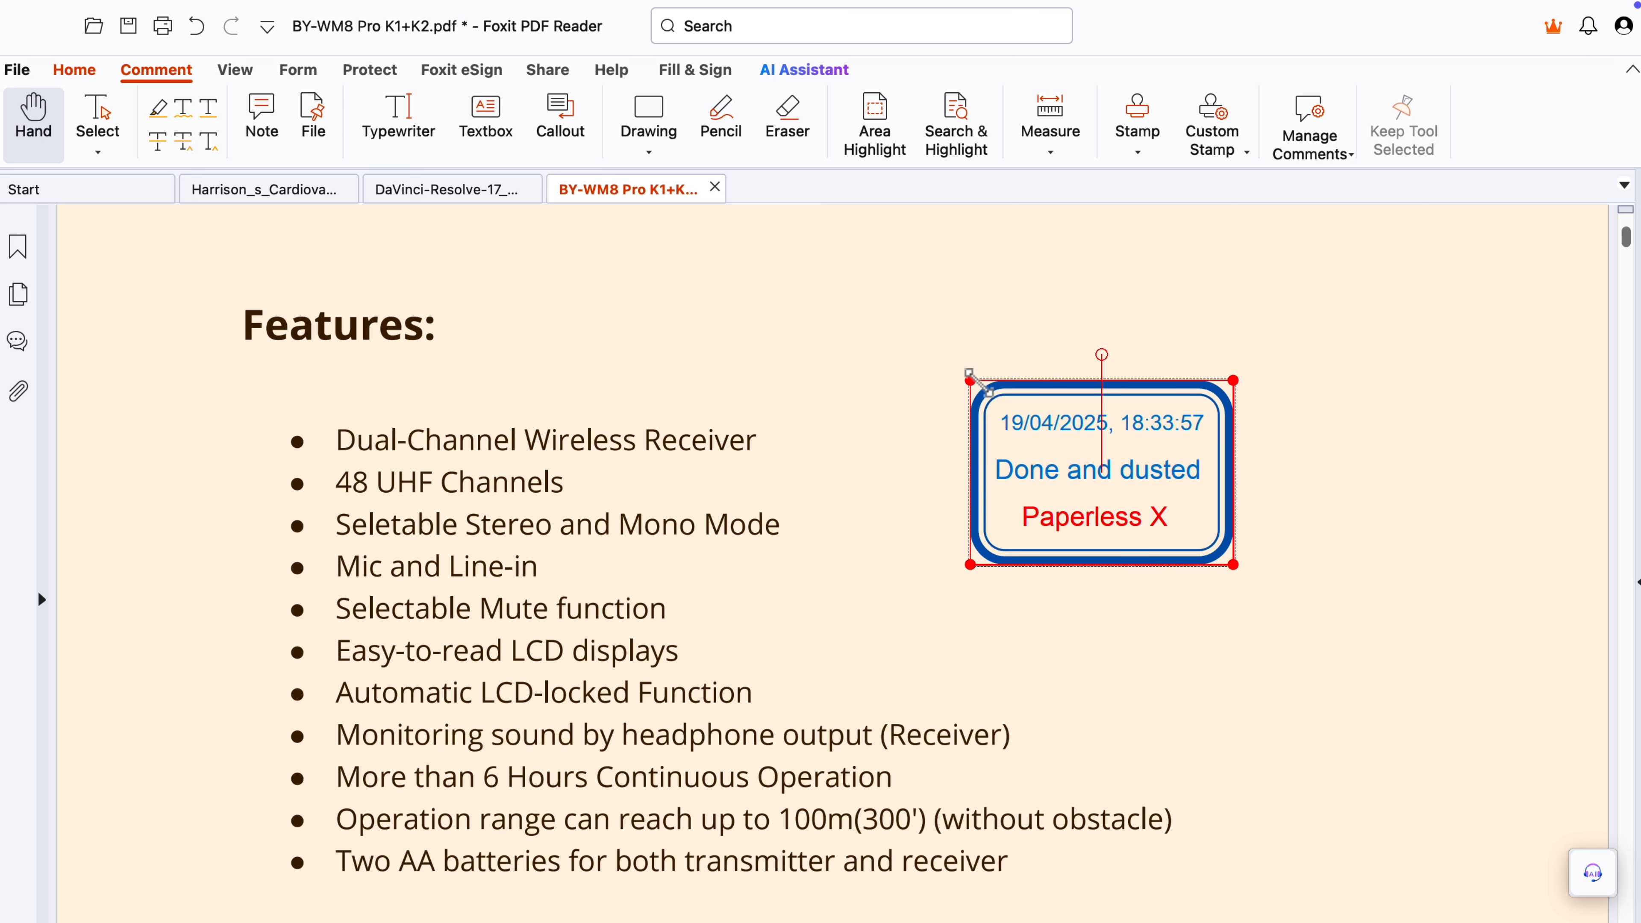
left_click_drag(969, 373, 910, 333)
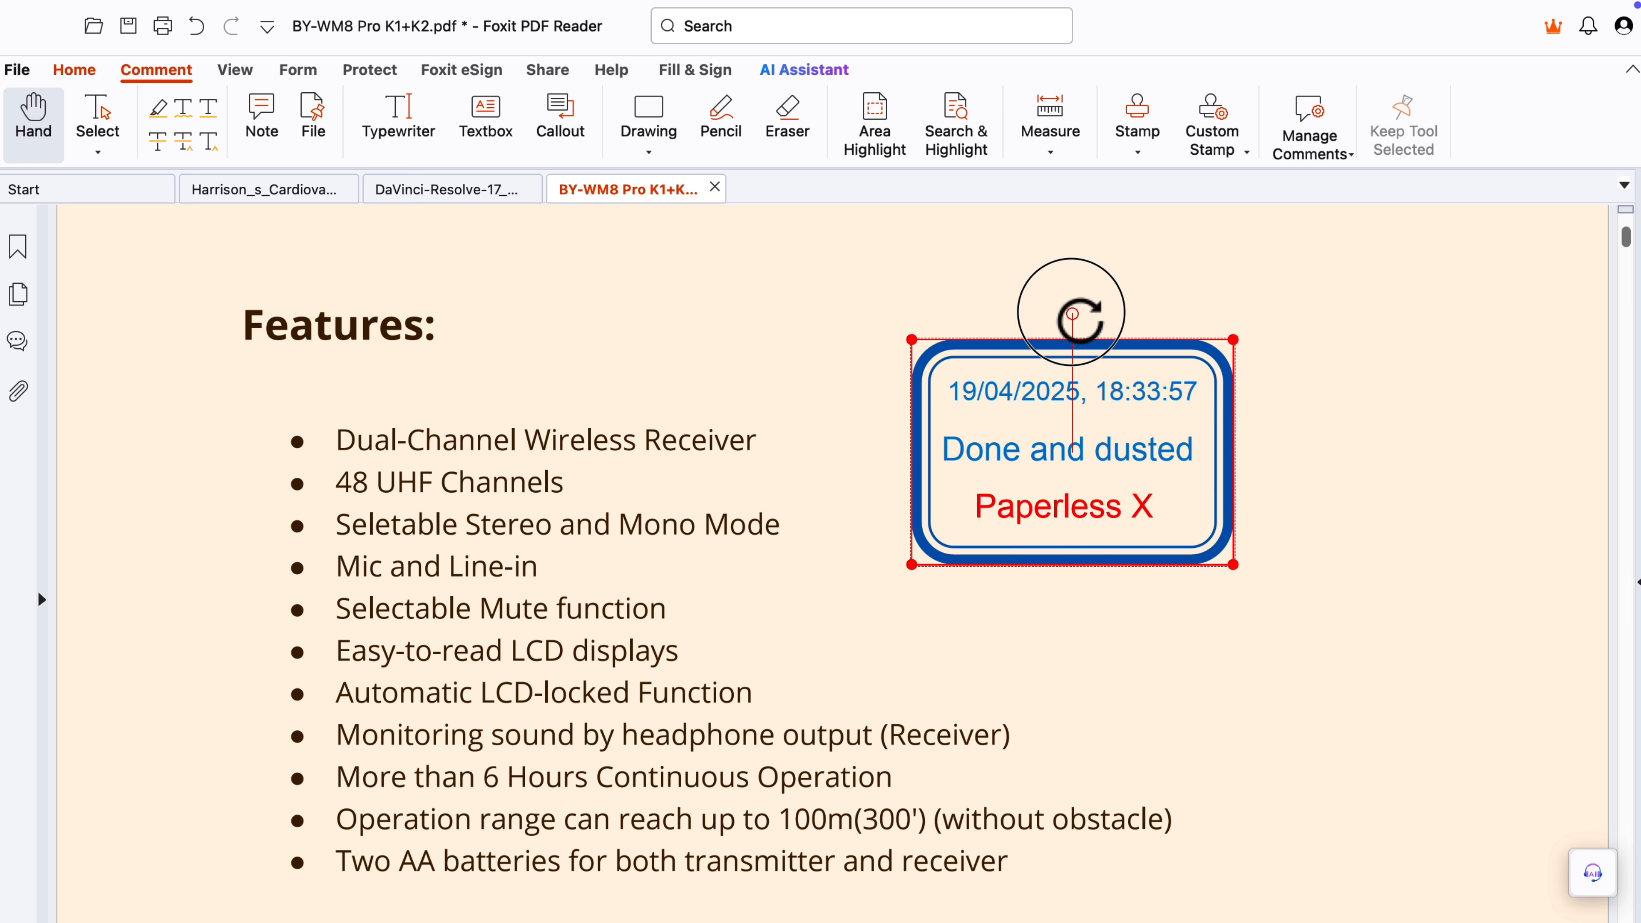
mouse_move(1068, 313)
left_mouse_down()
mouse_move(1011, 330)
mouse_move(1016, 347)
left_mouse_up()
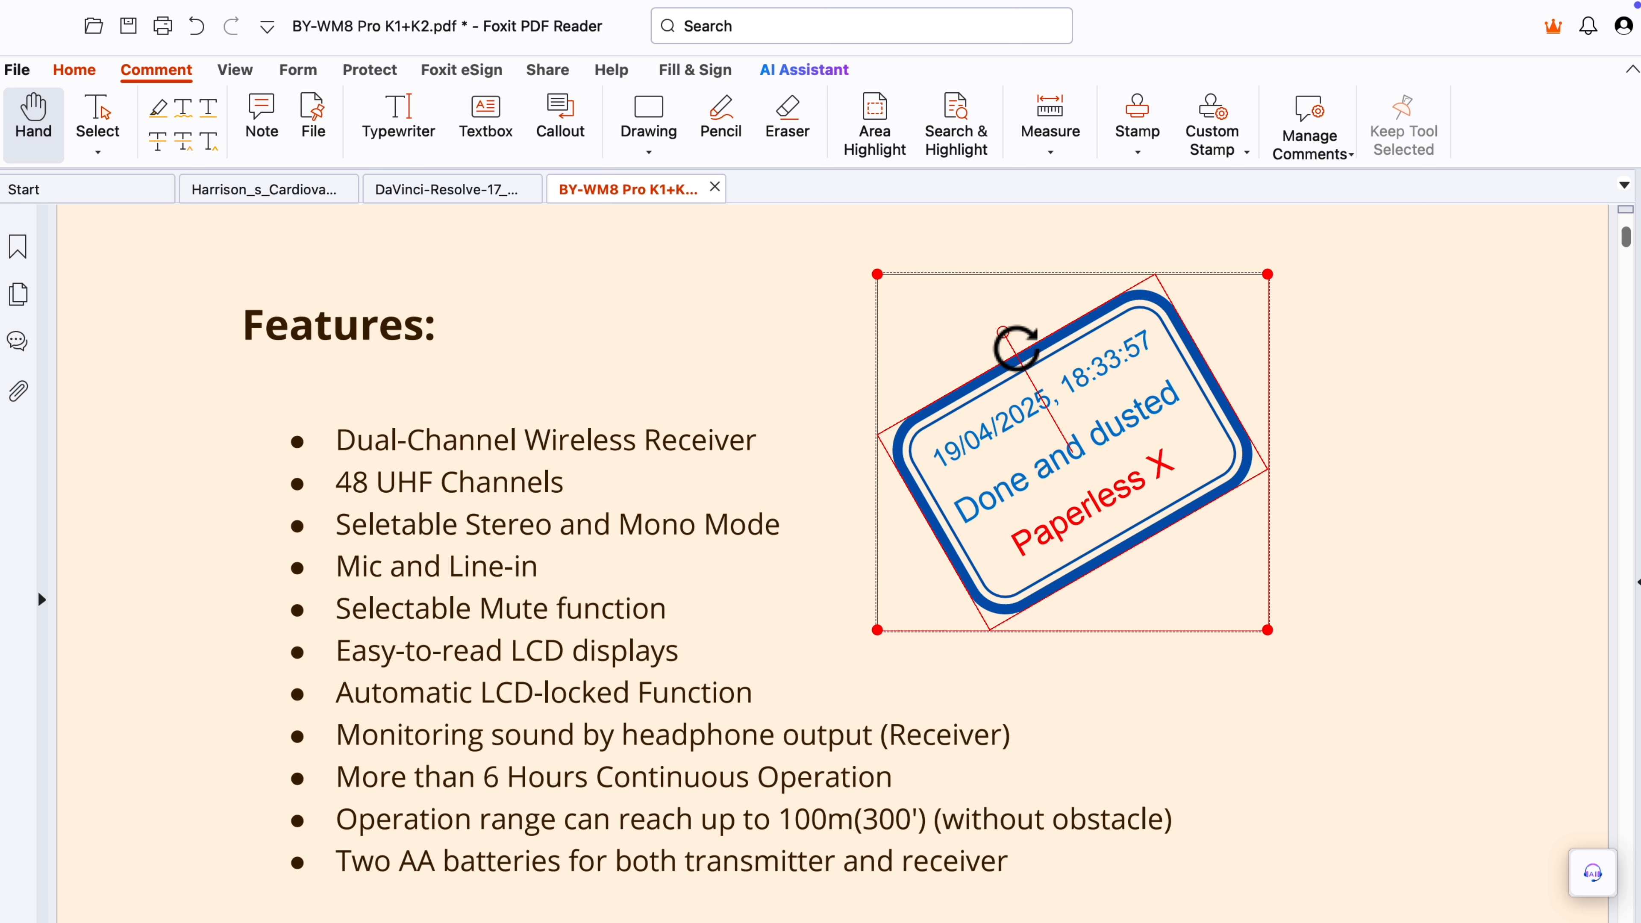
left_click(1333, 483)
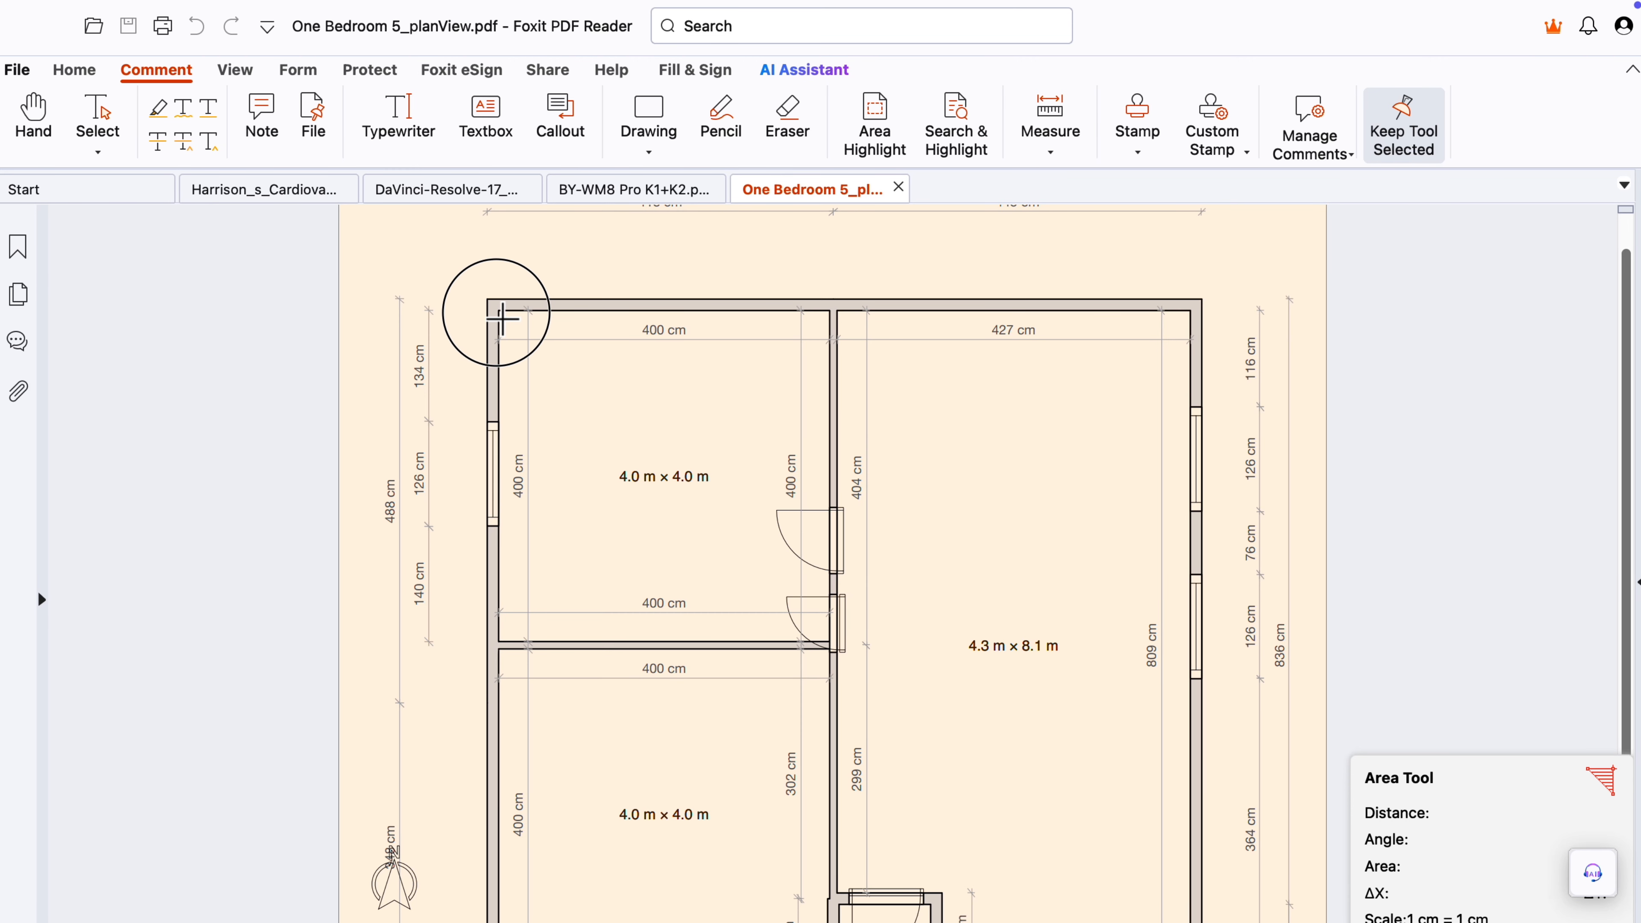
left_click(499, 313)
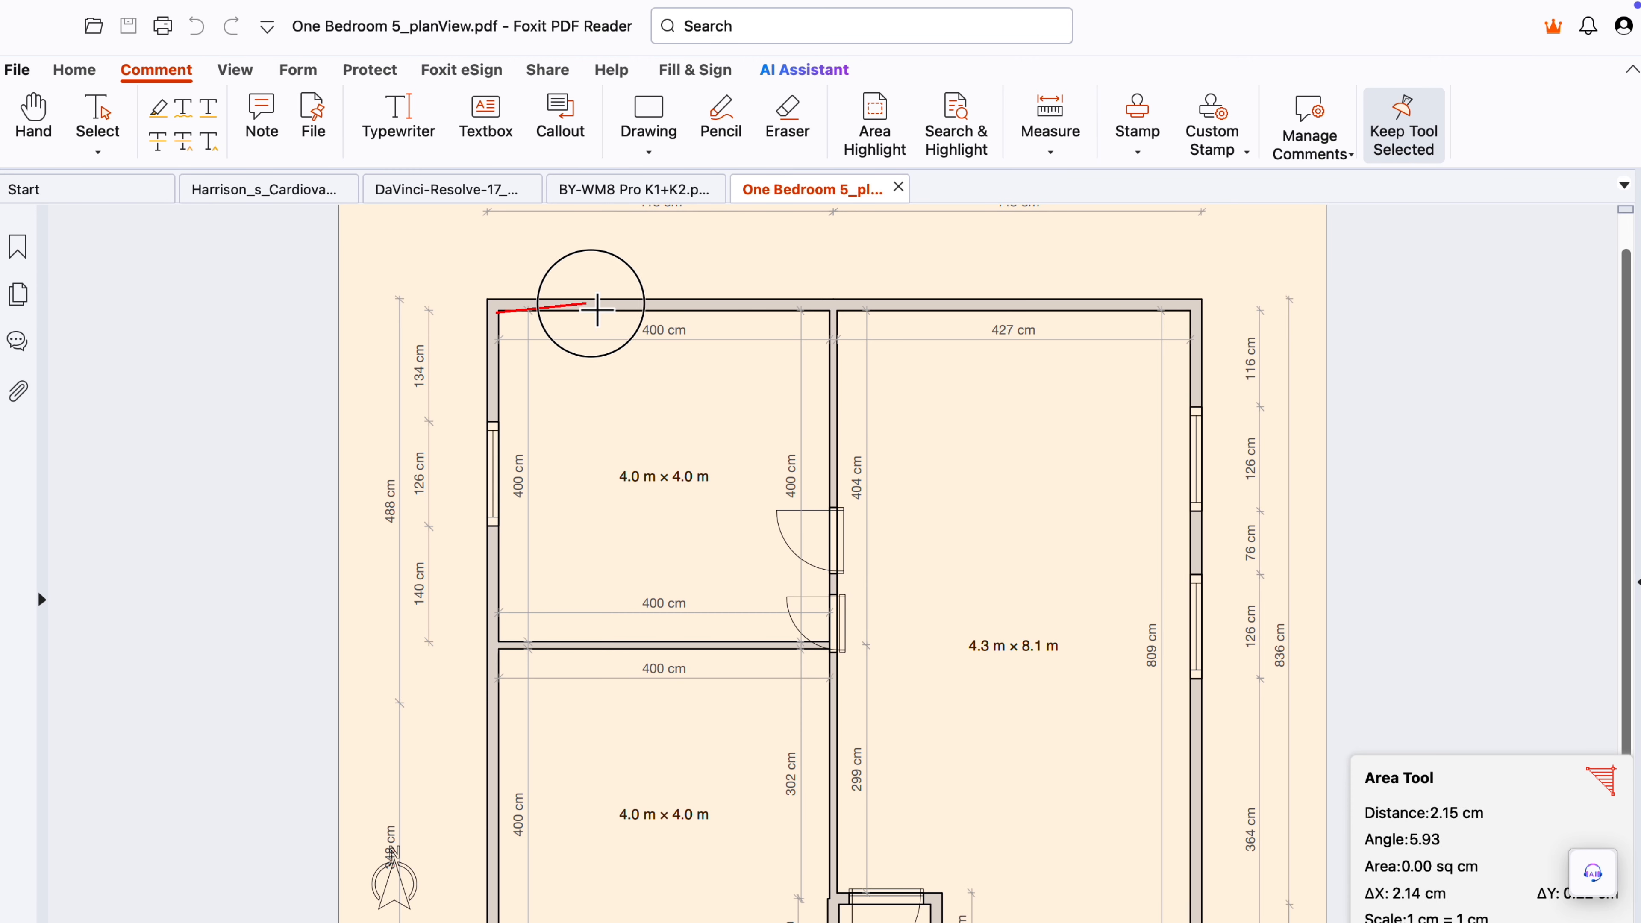
left_click(828, 311)
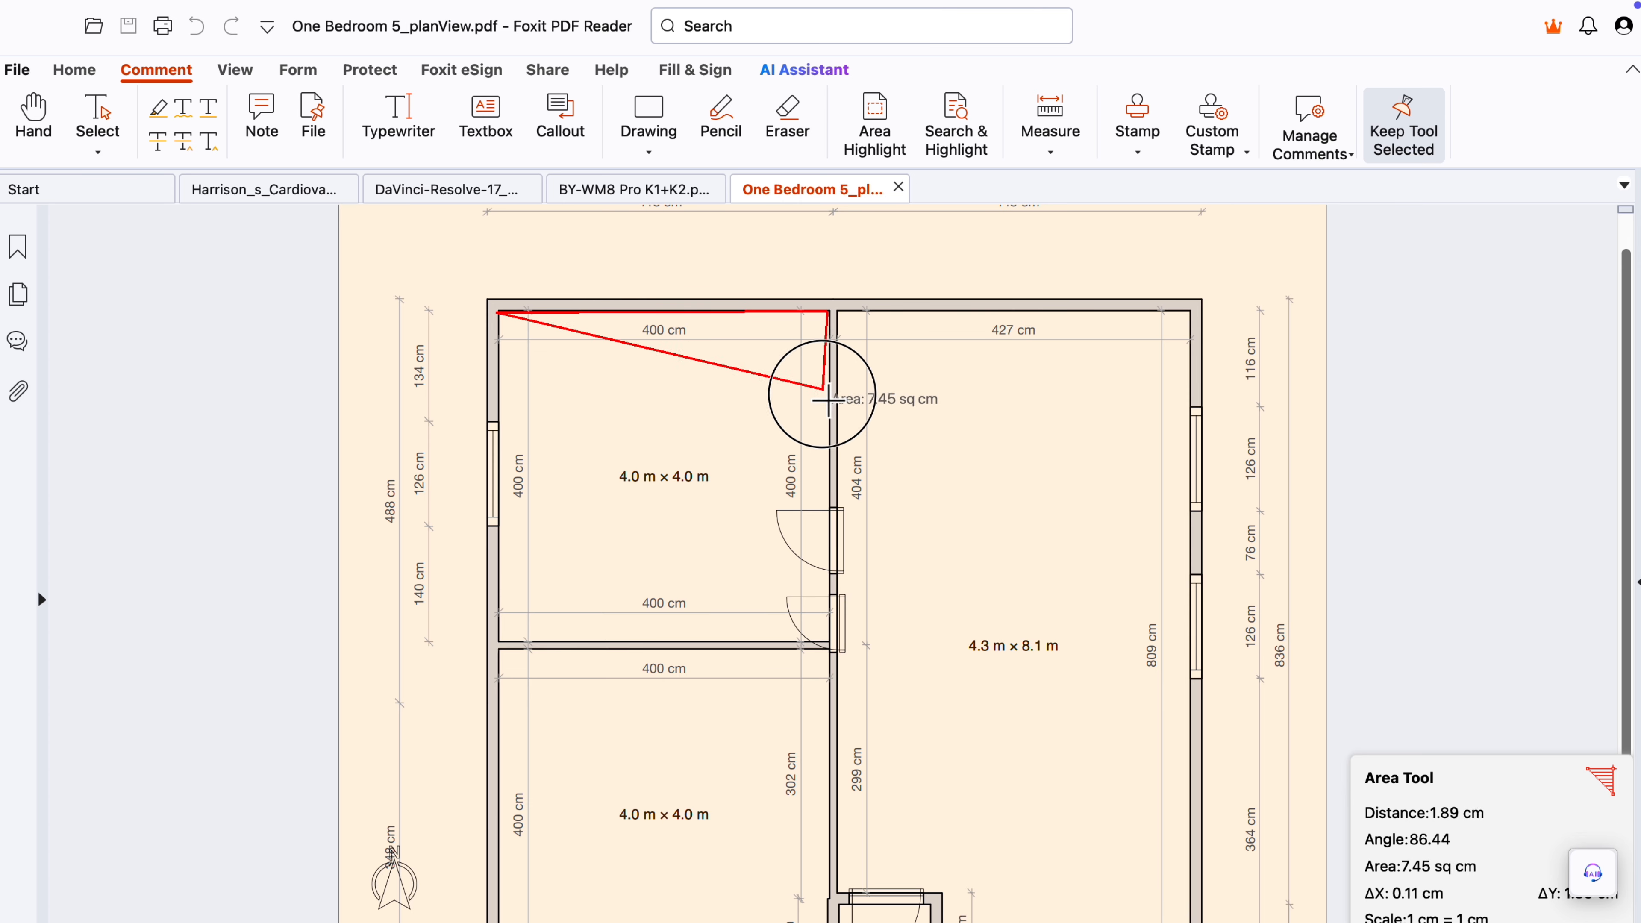
double_click(831, 643)
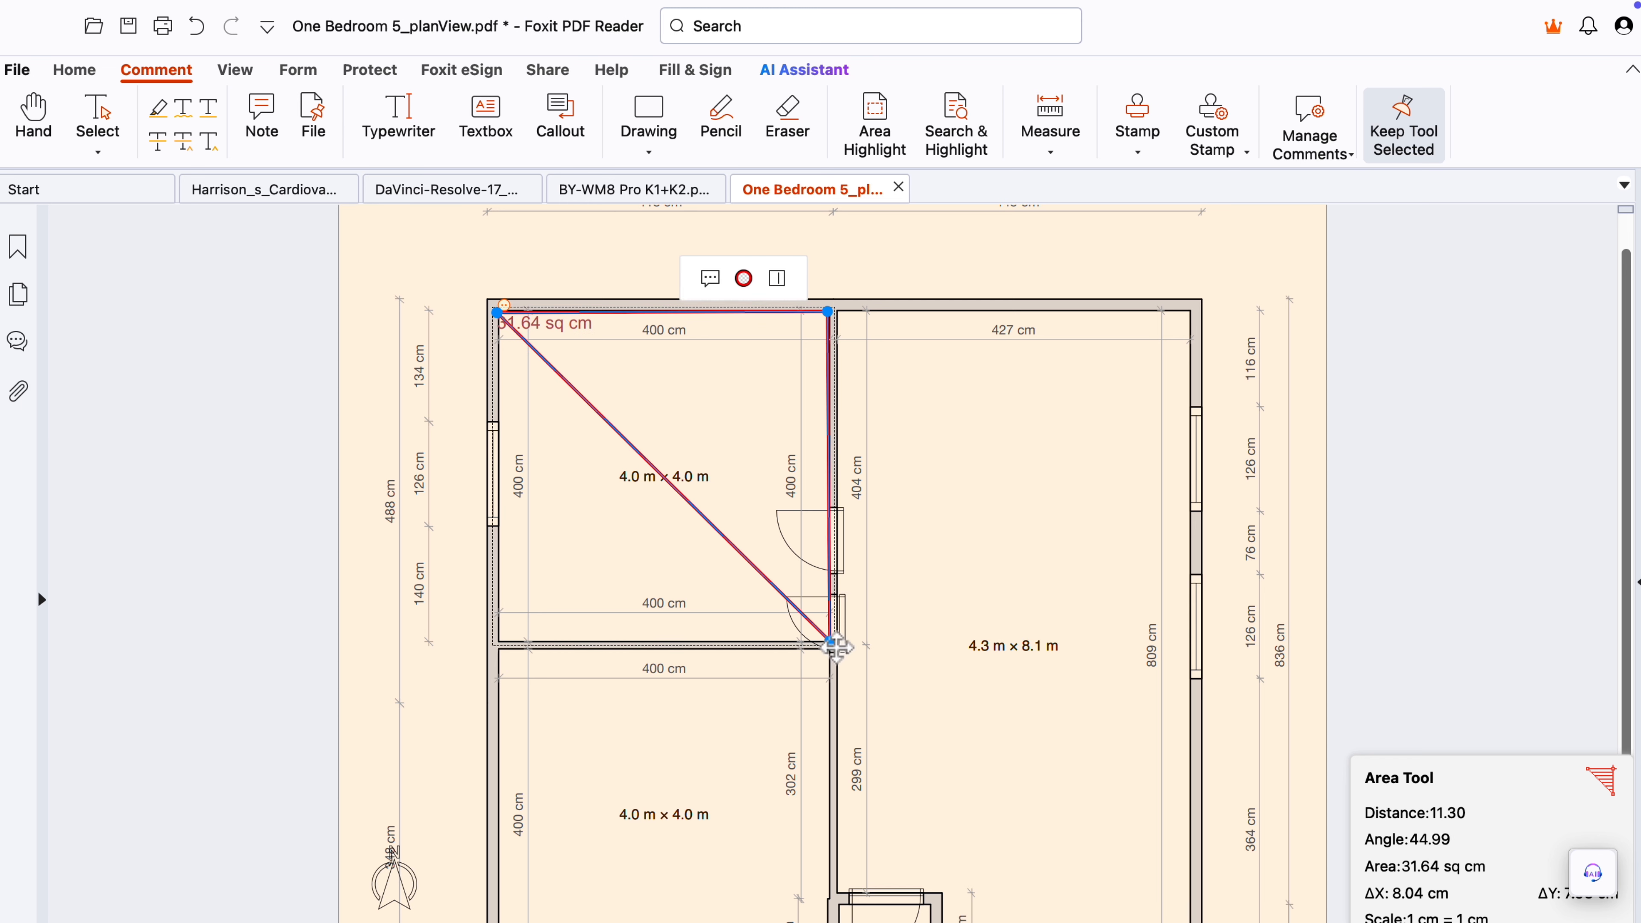
key("ctrl+z")
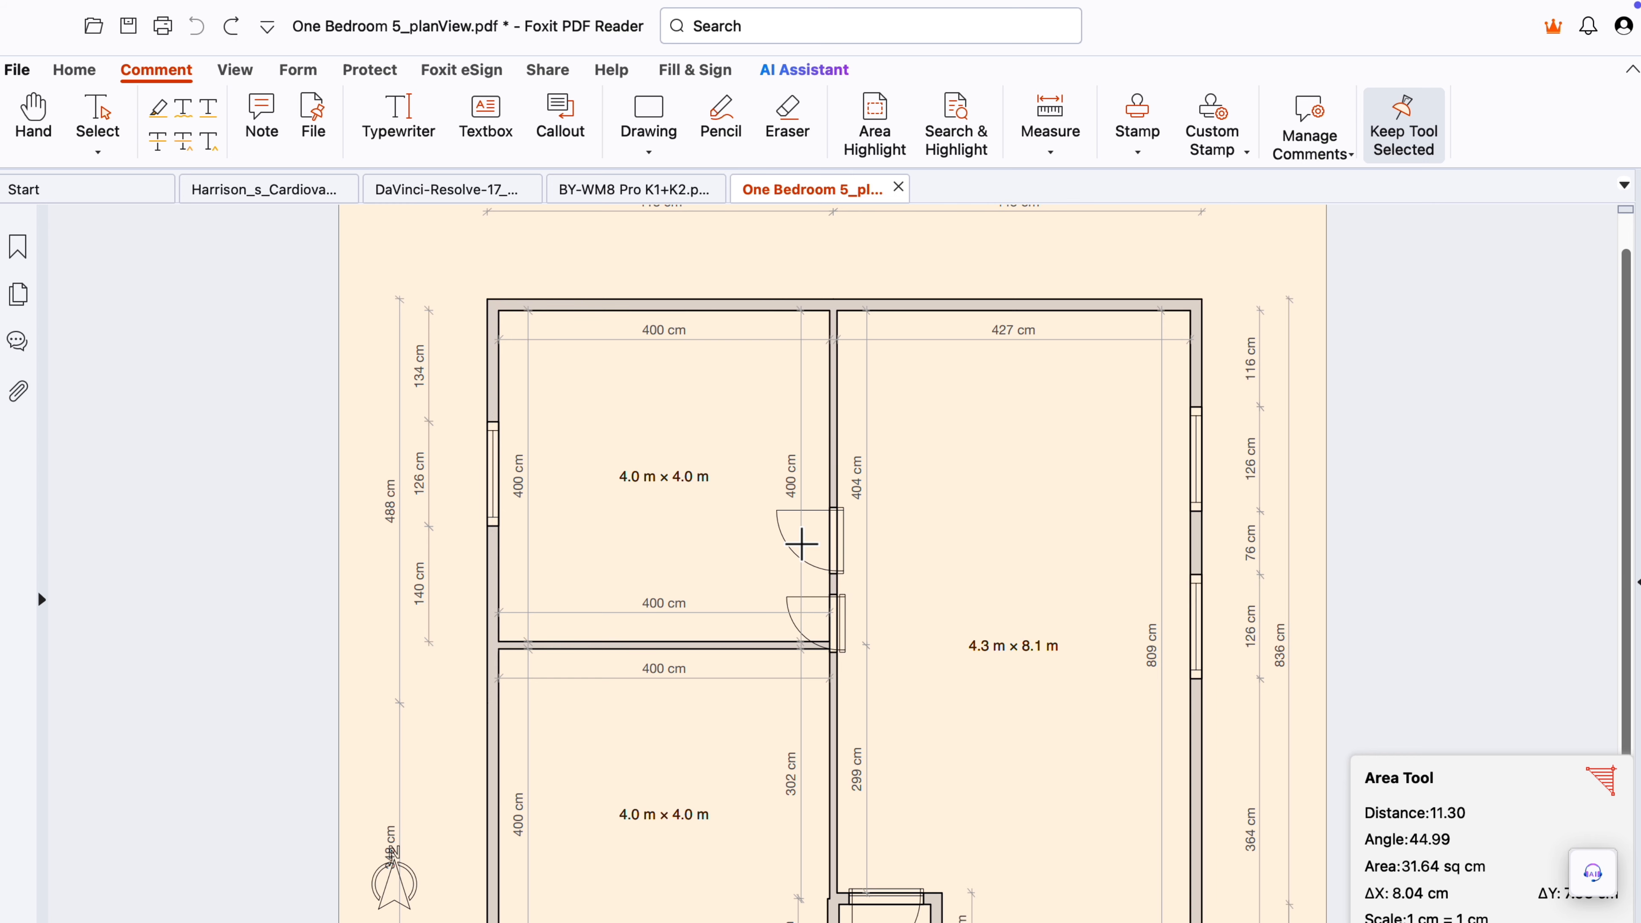
- Measure the area of the floor plan's upper-left 4.0 m × 4.0 m room by tracing its four inner corners
left_click(501, 312)
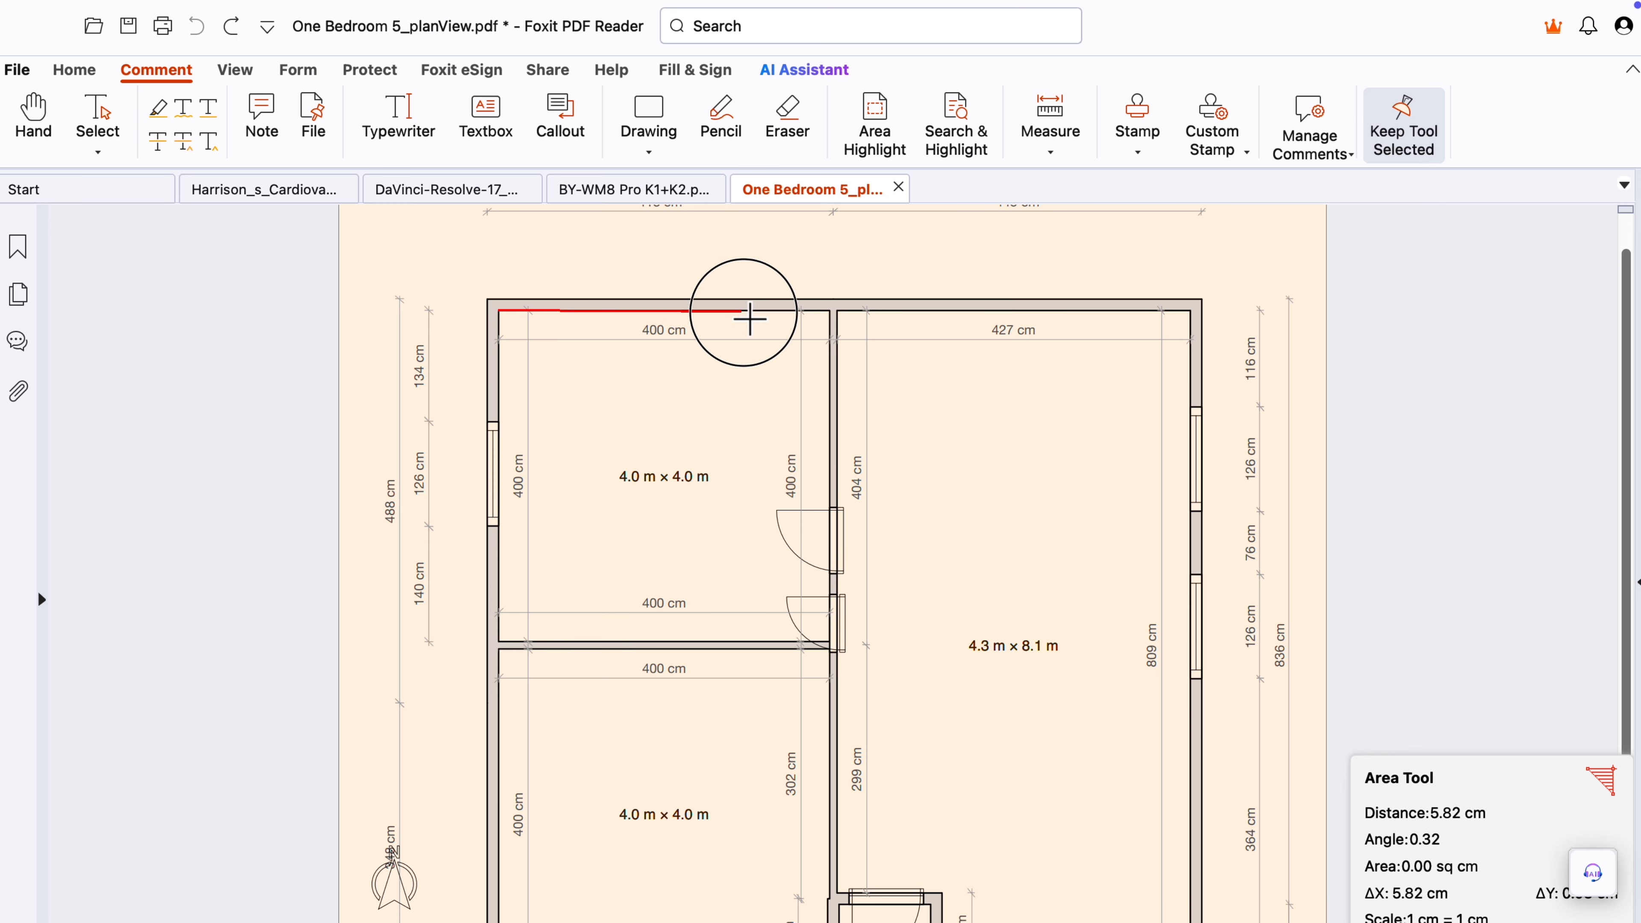
left_click(830, 313)
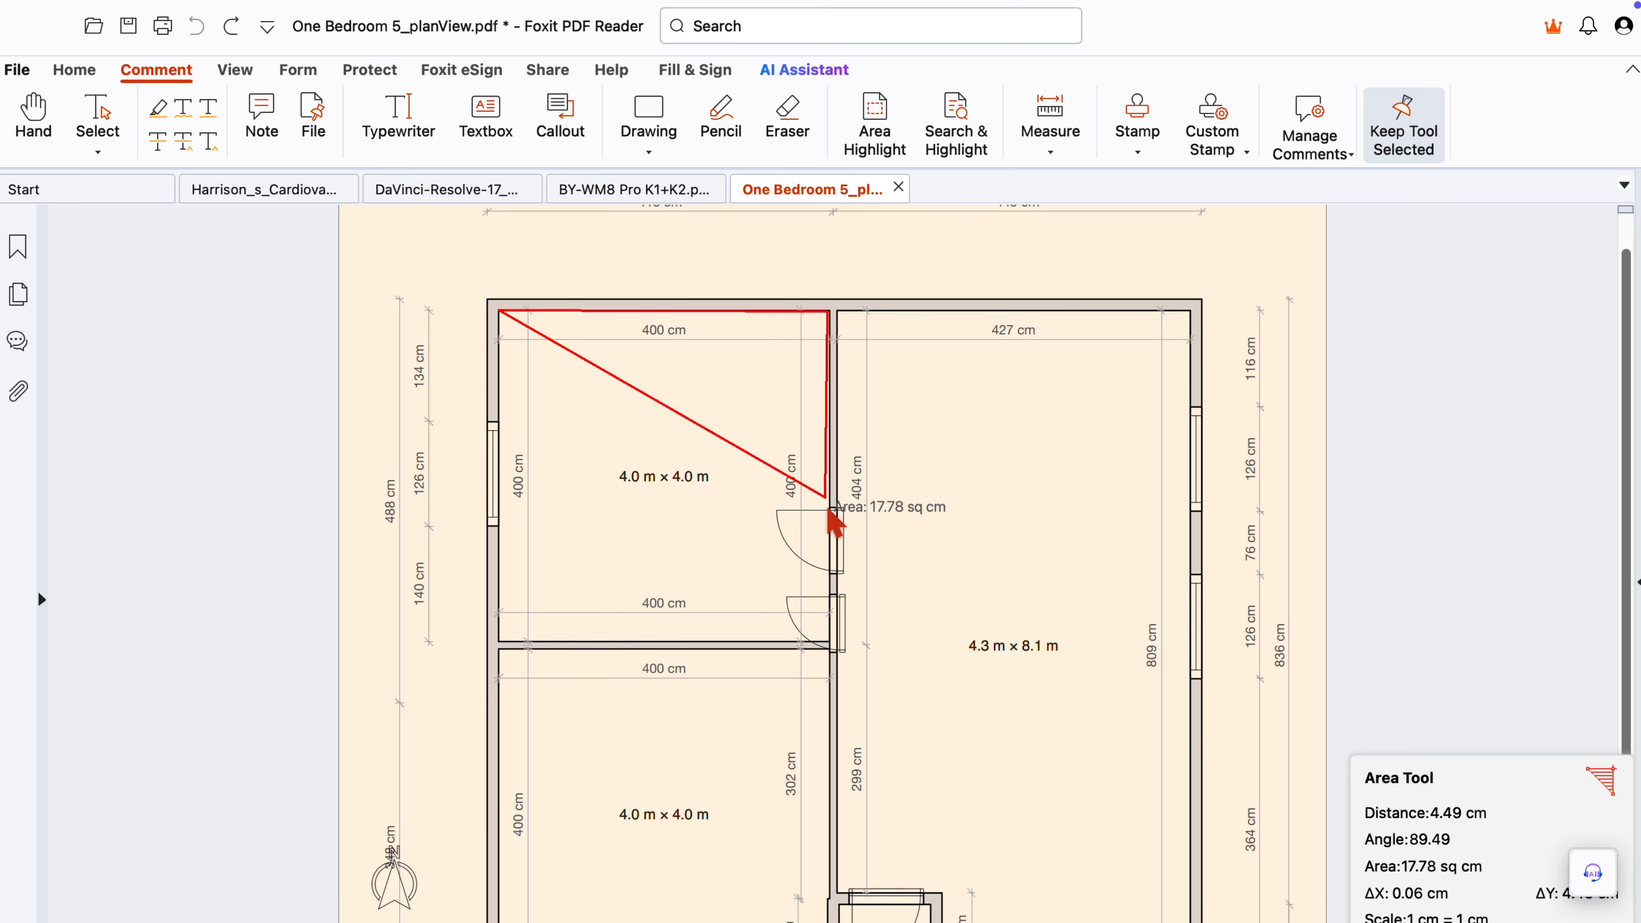
left_click(832, 644)
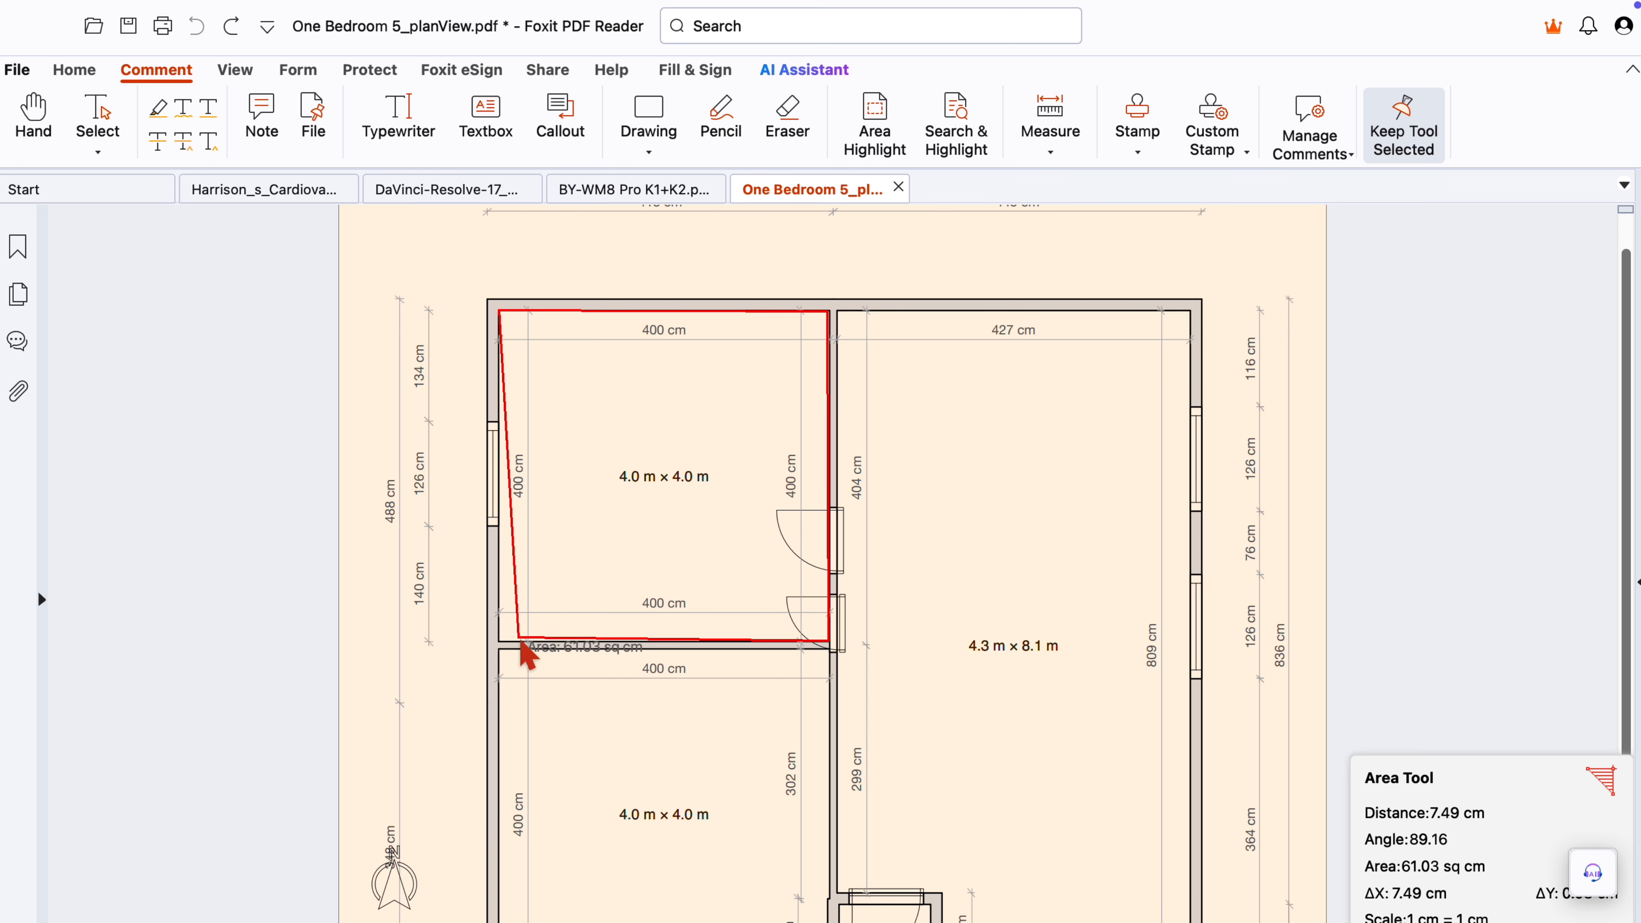
double_click(497, 641)
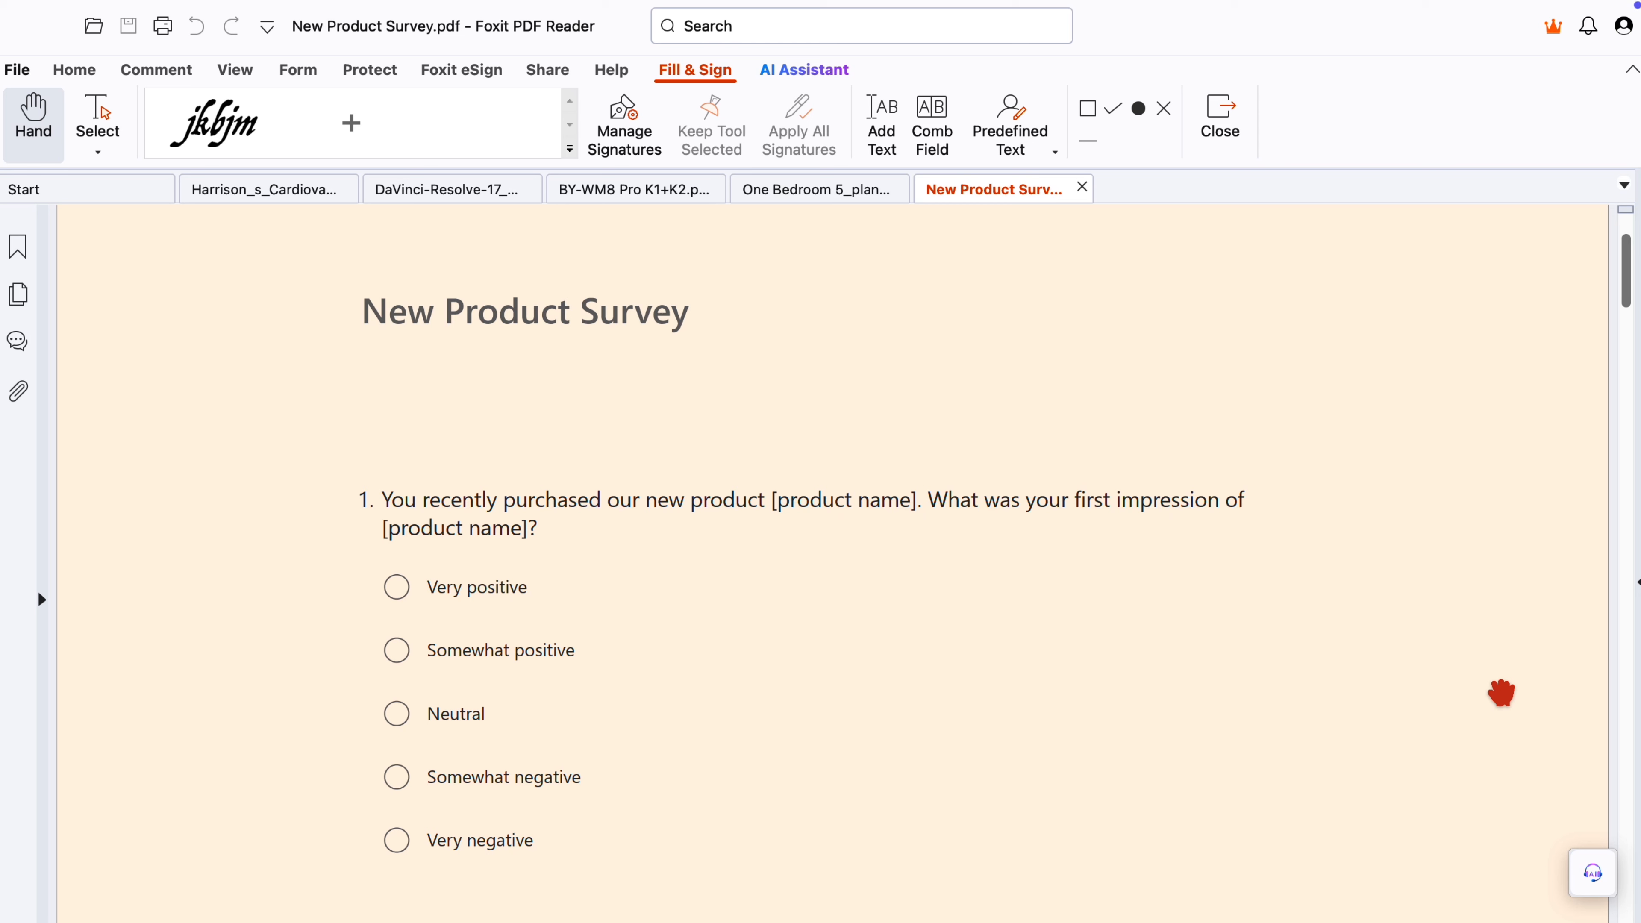
- Mark "Very positive" for question 1 and "High quality" for question 2 of the New Product Survey with filled dots
left_click(396, 586)
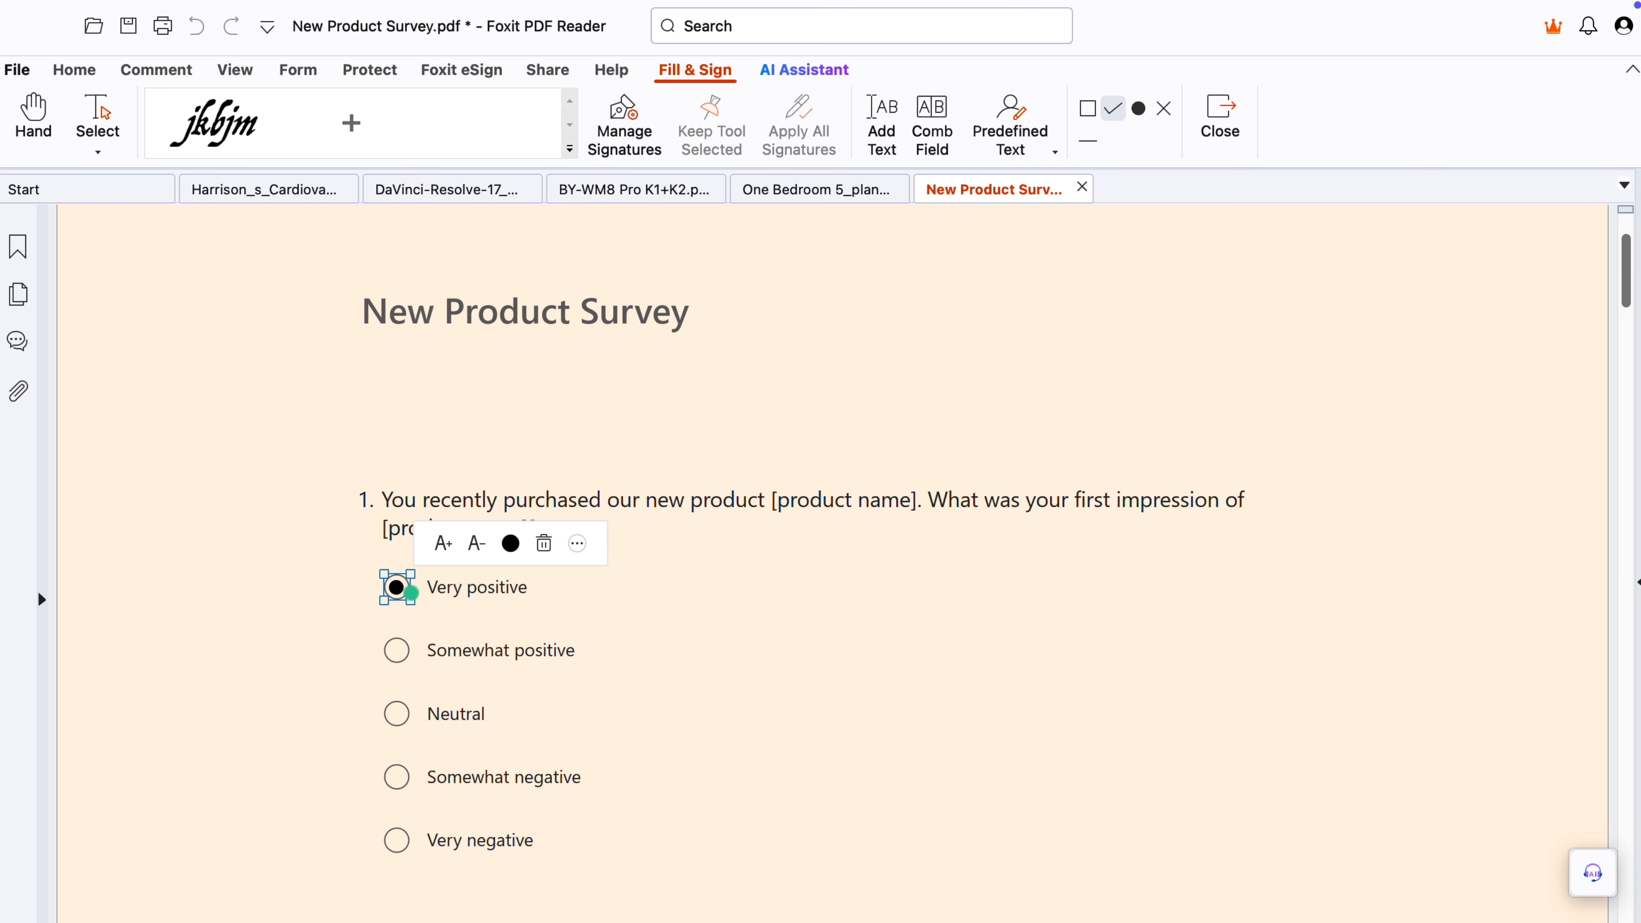
scroll(420, 802, "down", 6)
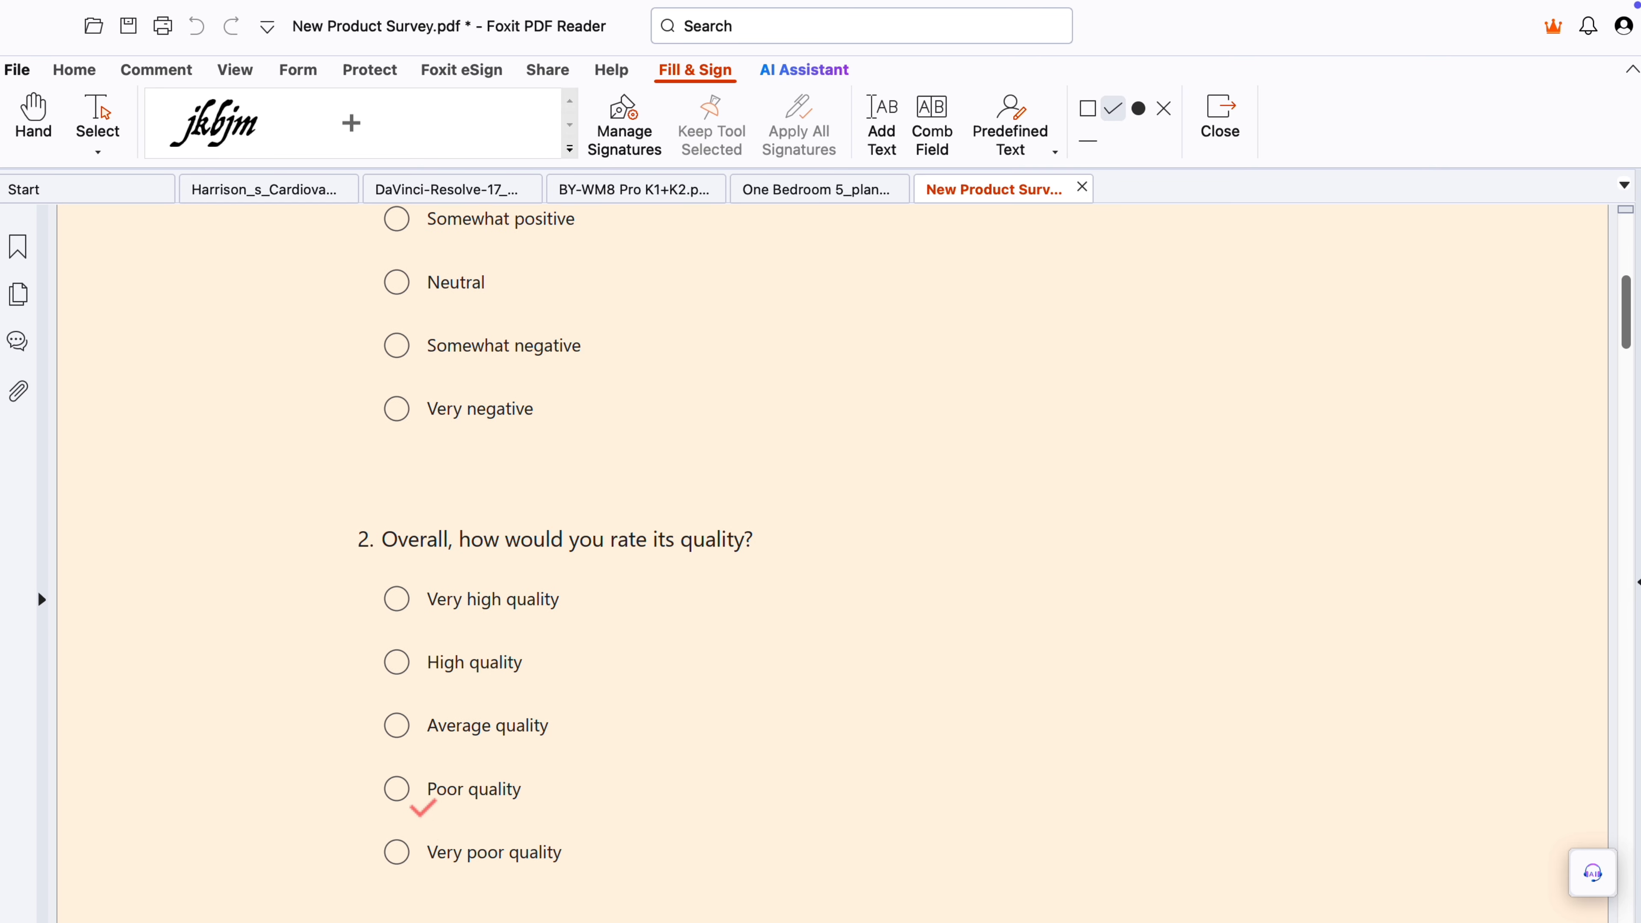
left_click(398, 663)
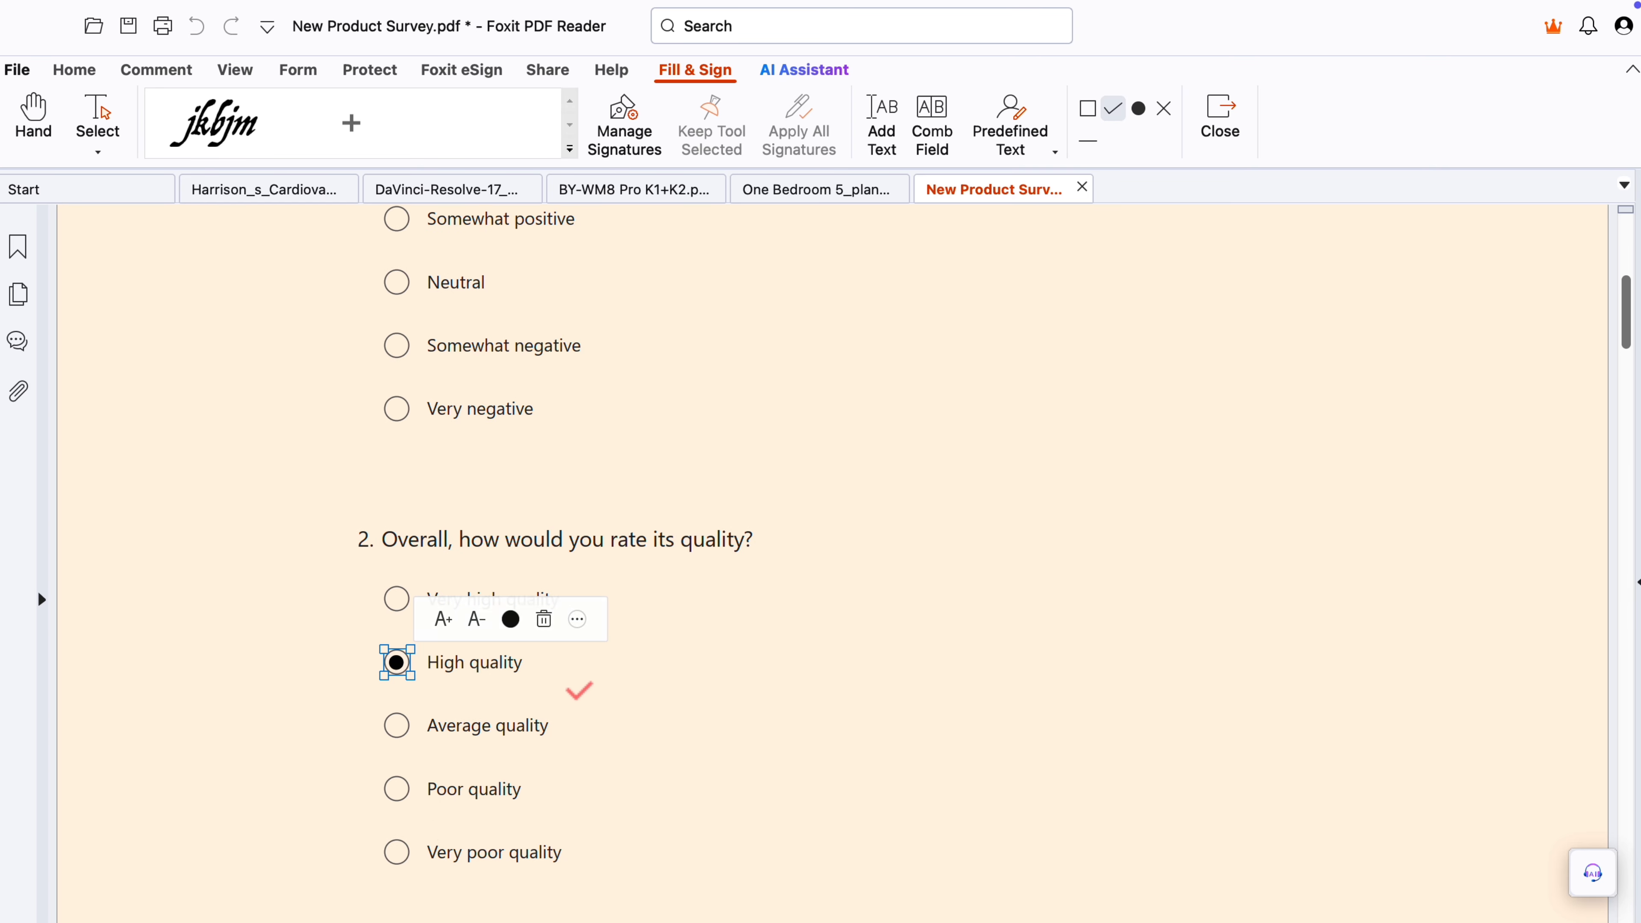
scroll(582, 696, "down", 10)
scroll(586, 697, "up", 2)
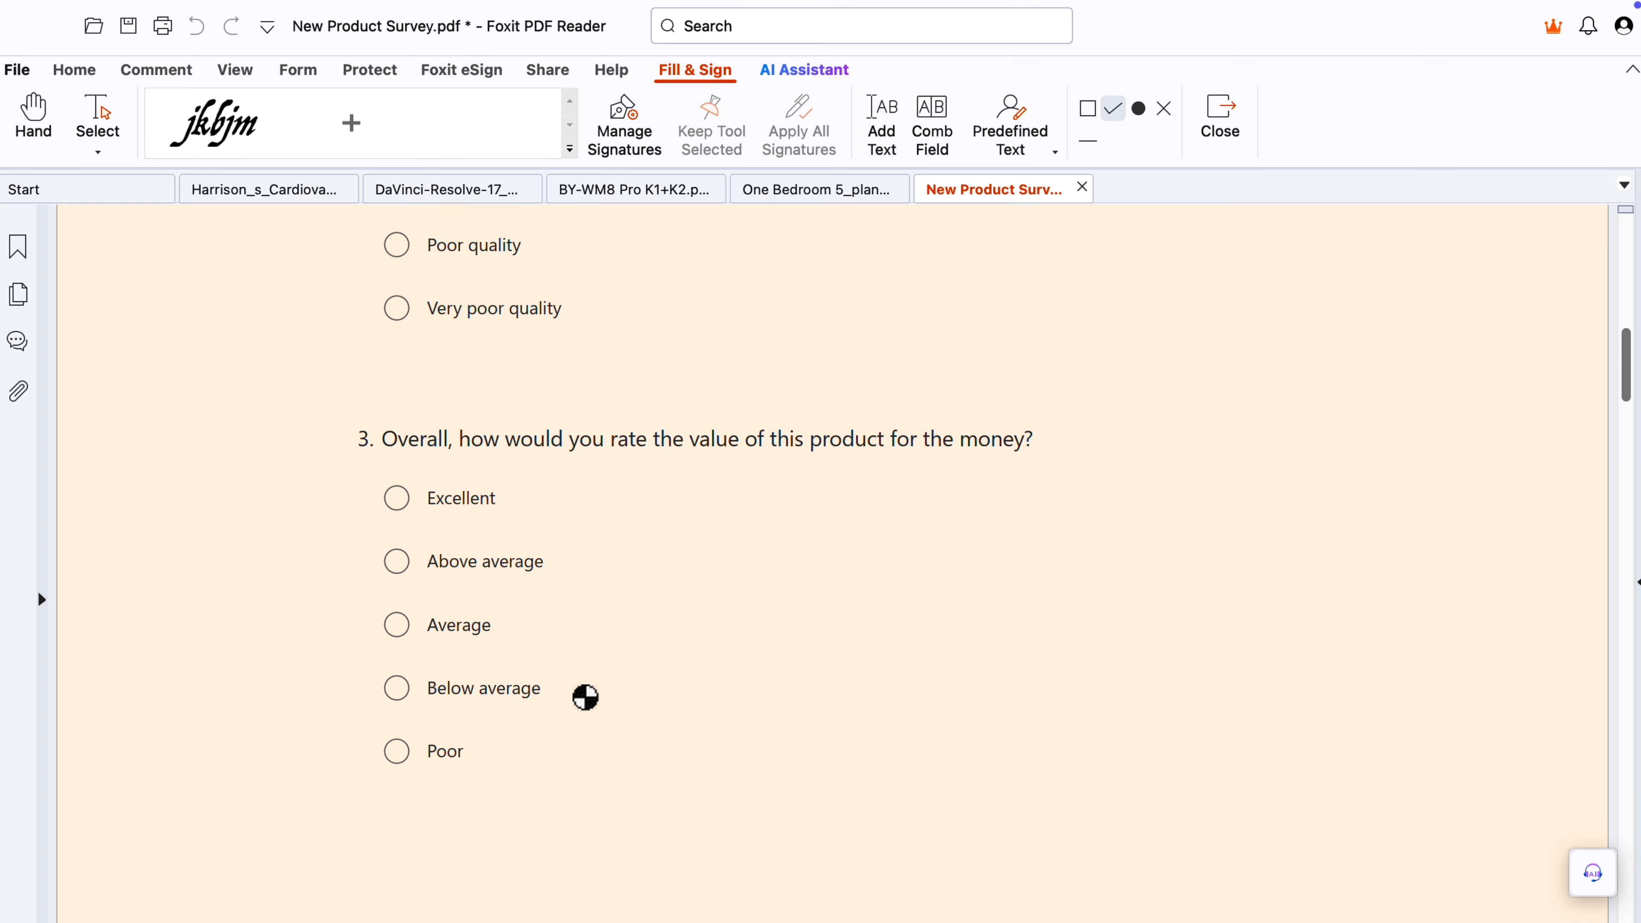